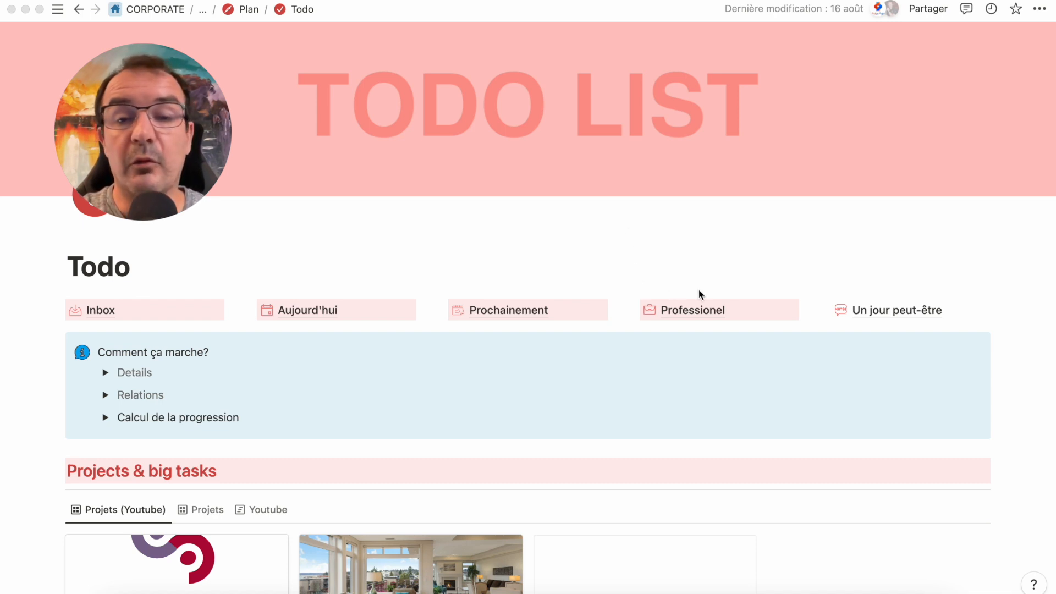
Look through the Todo page, examining the project gallery, the big tasks table and the Toutes les tâches table.
scroll(699, 288, down, 10)
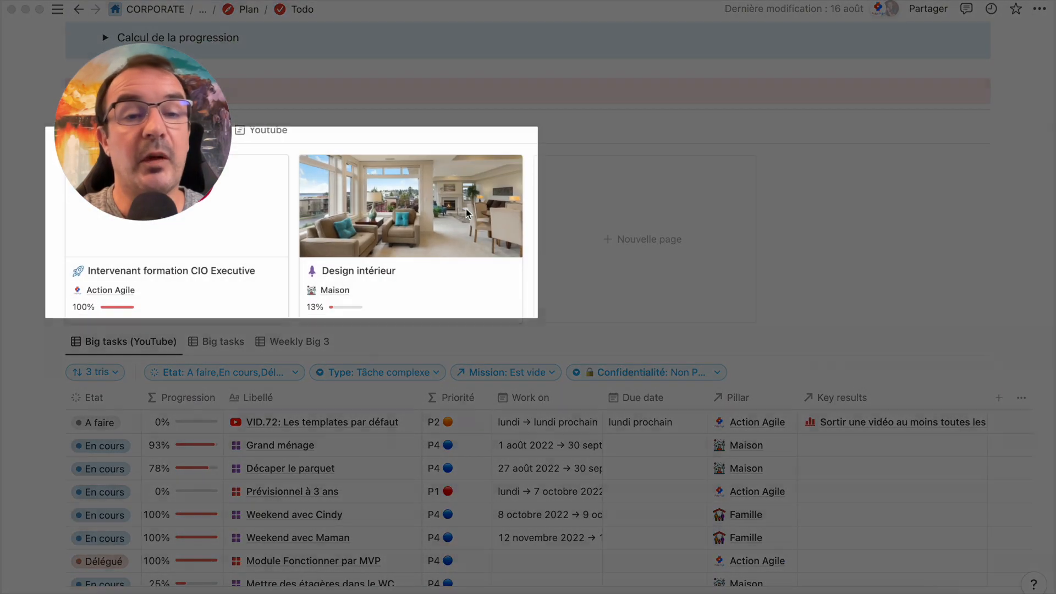
scroll(672, 275, down, 4)
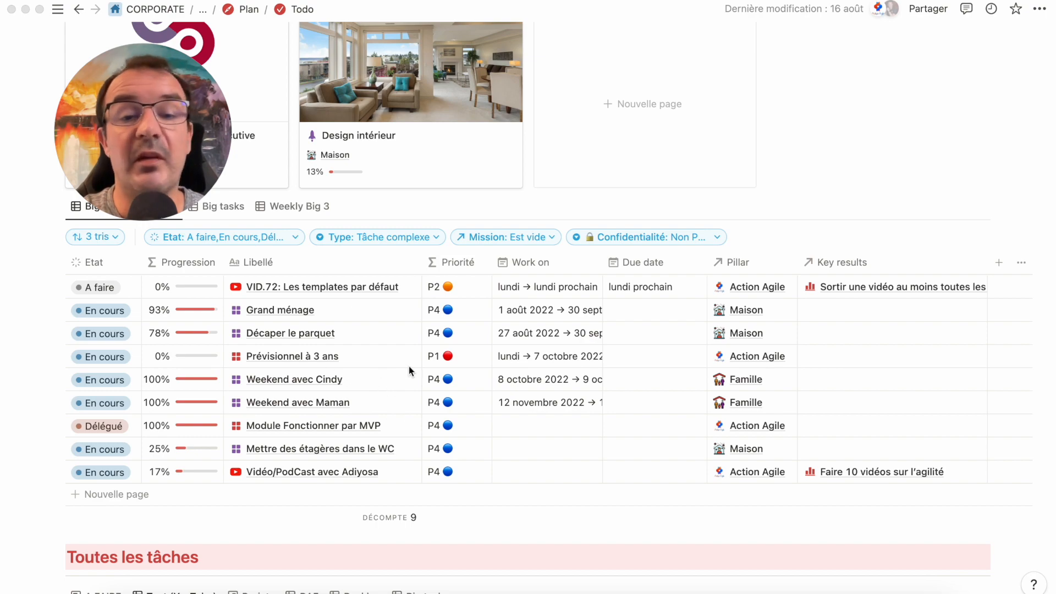
scroll(408, 367, down, 8)
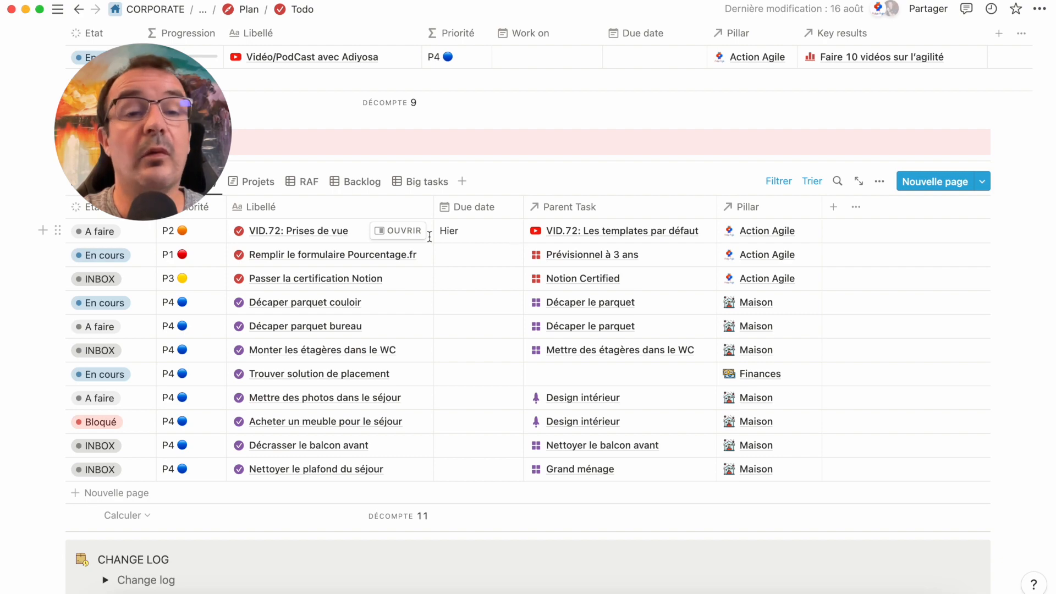
scroll(264, 301, up, 10)
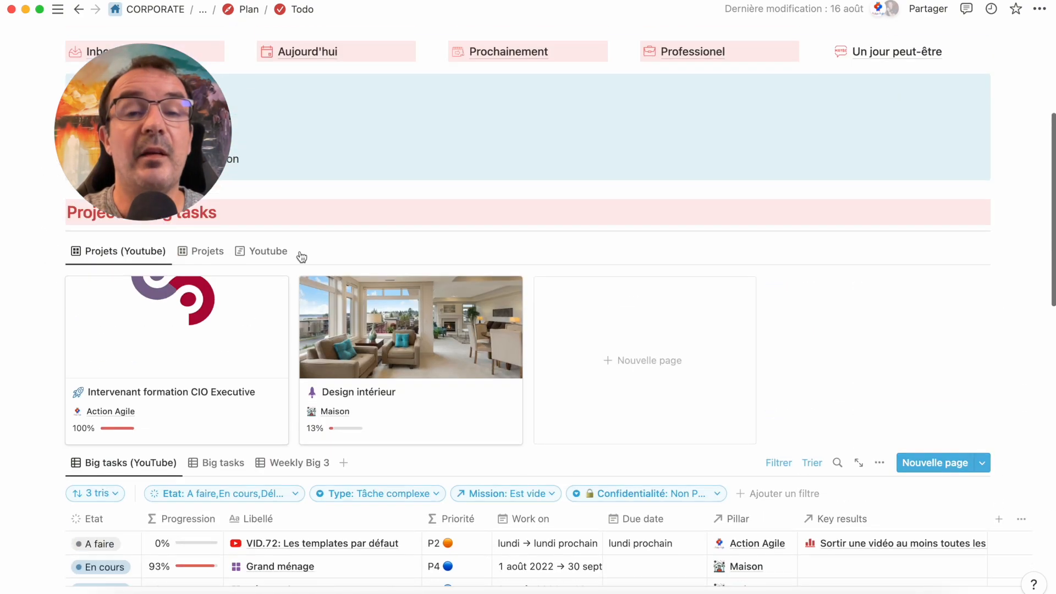
scroll(292, 248, down, 1)
scroll(301, 259, down, 10)
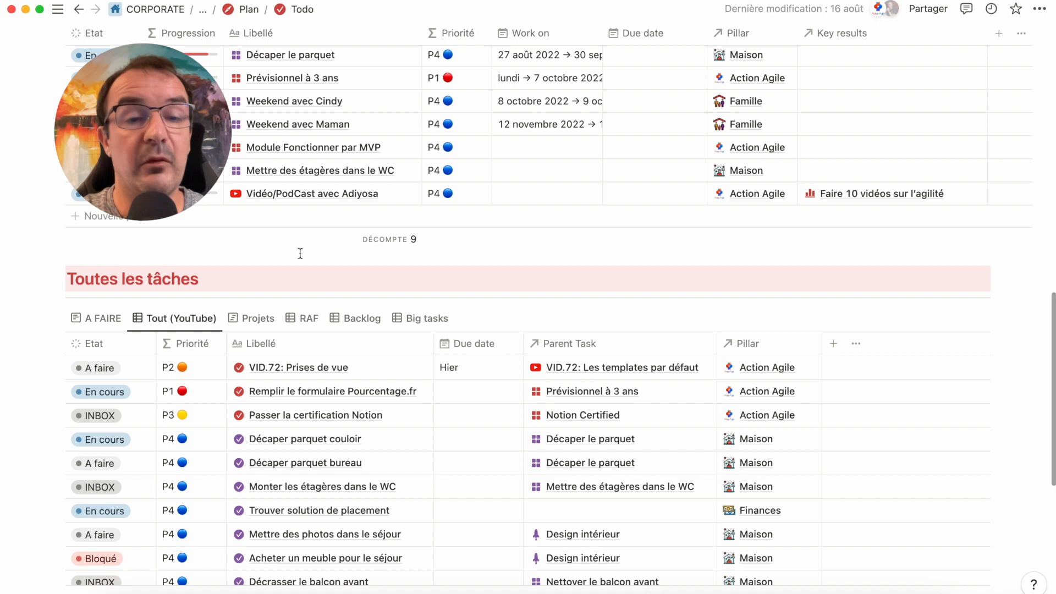
scroll(301, 254, down, 2)
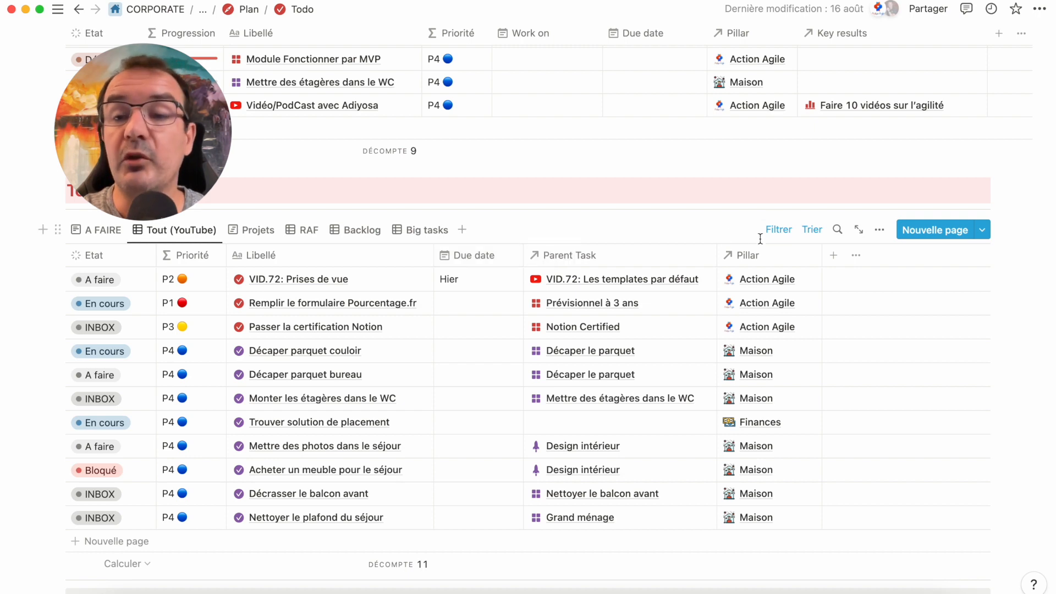
Open the Project pro template of the Todo database for editing and examine its properties and page content.
click(982, 233)
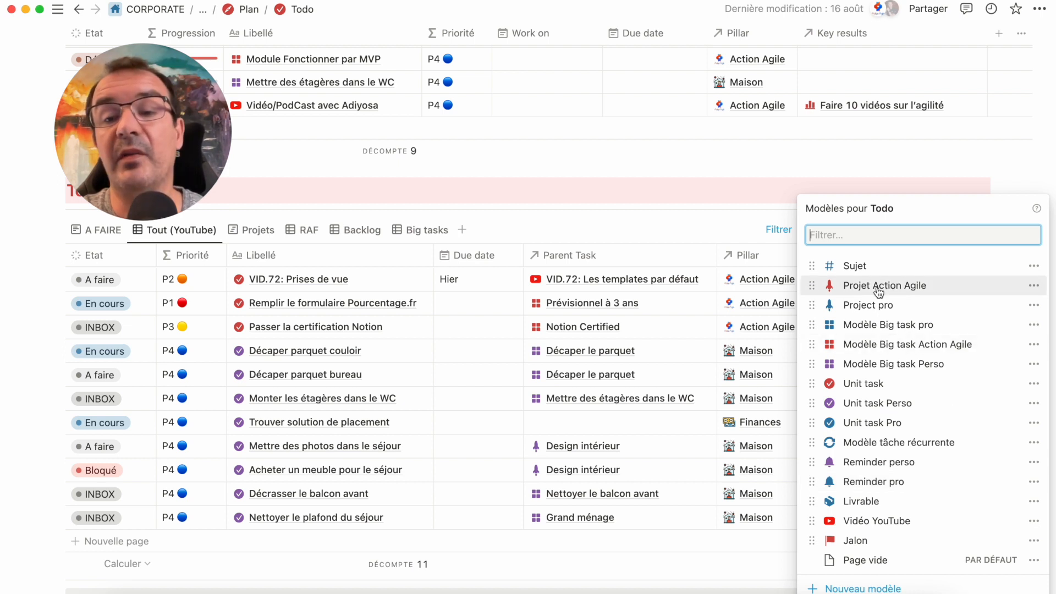
click(1034, 305)
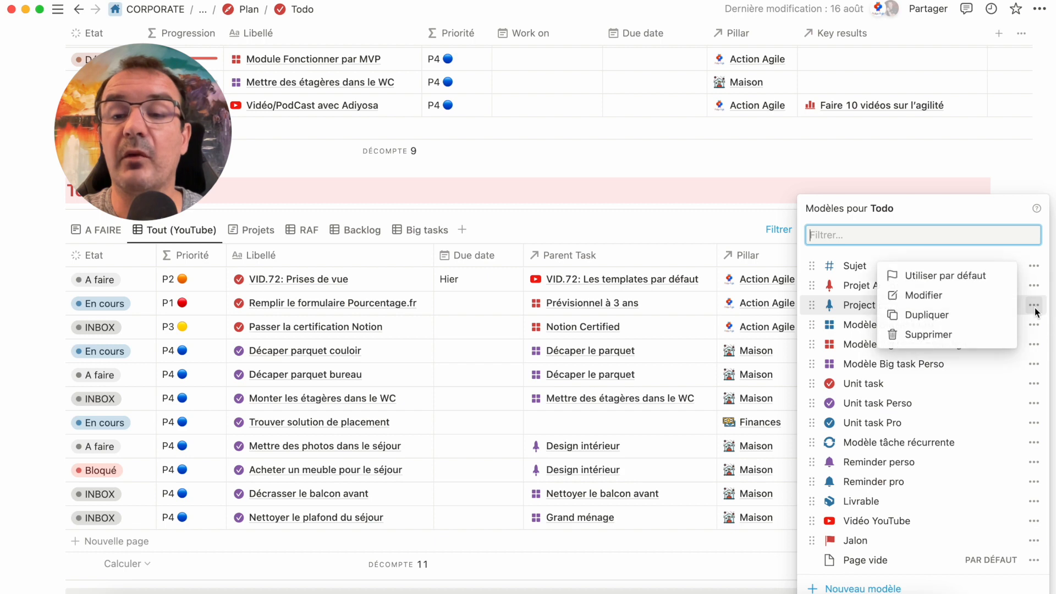
click(936, 295)
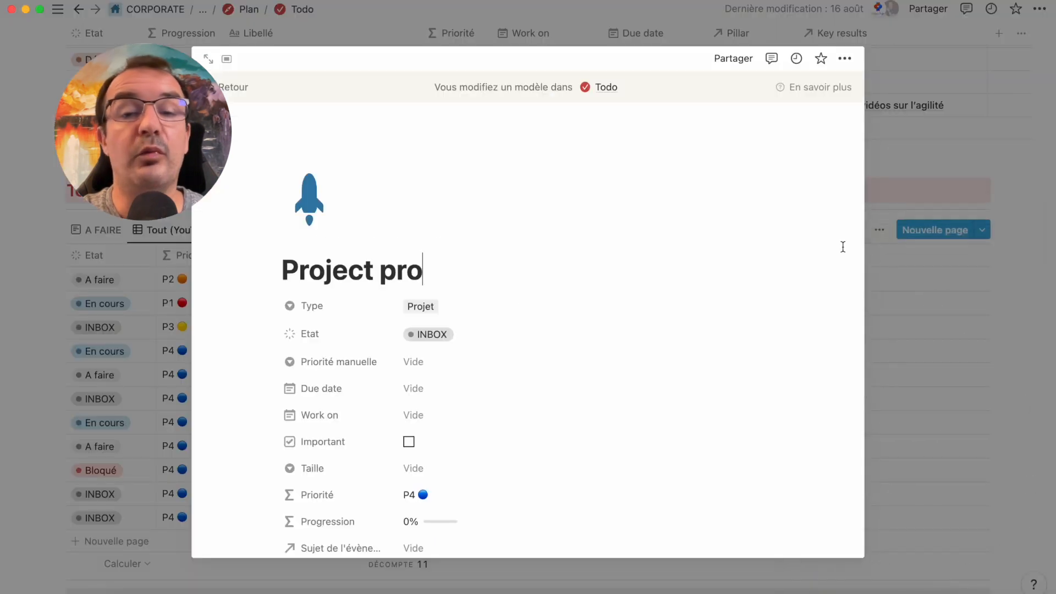
scroll(713, 267, down, 10)
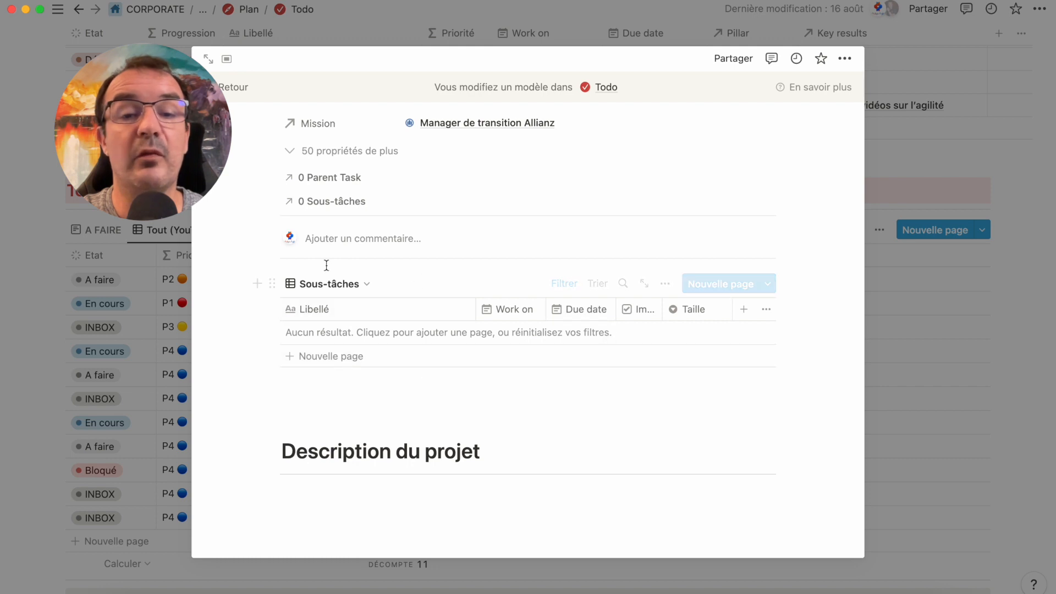
Show the Timeline view of the template's subtask table, return to the Sous-tâches view and close the template.
click(362, 283)
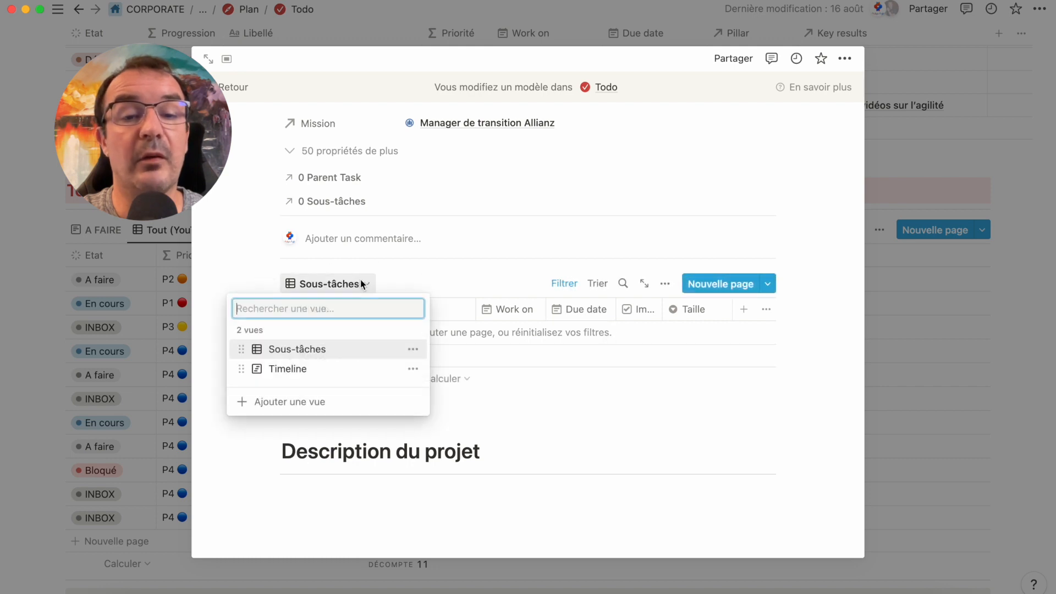
click(292, 378)
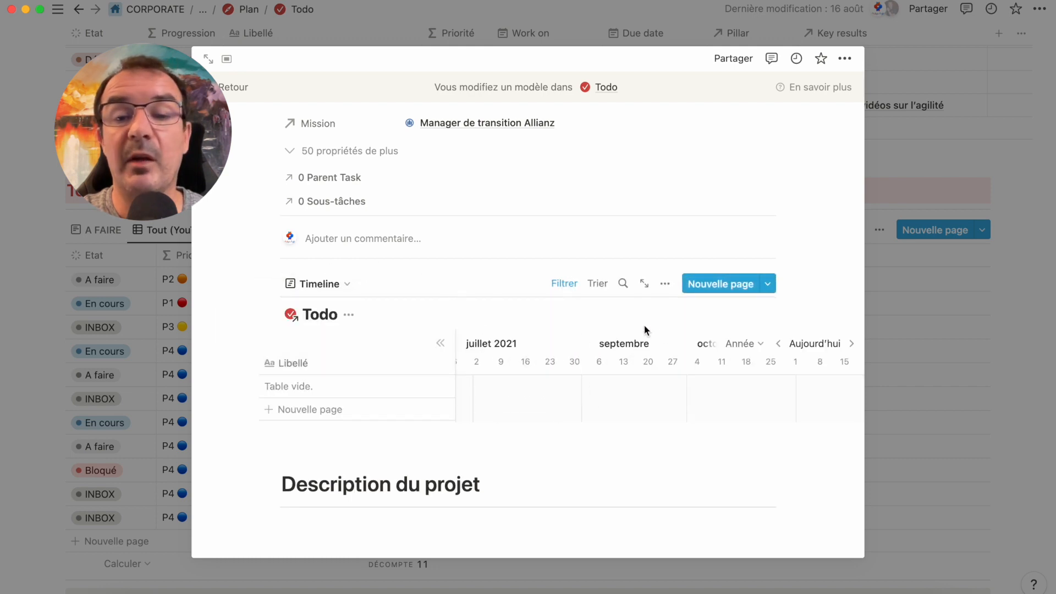
click(347, 284)
click(280, 349)
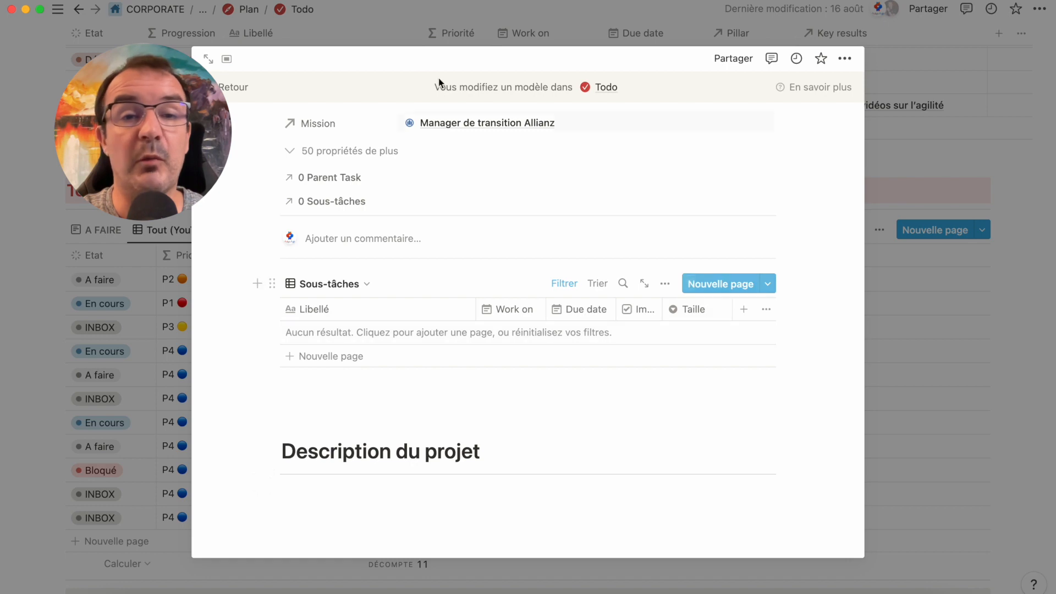
click(419, 25)
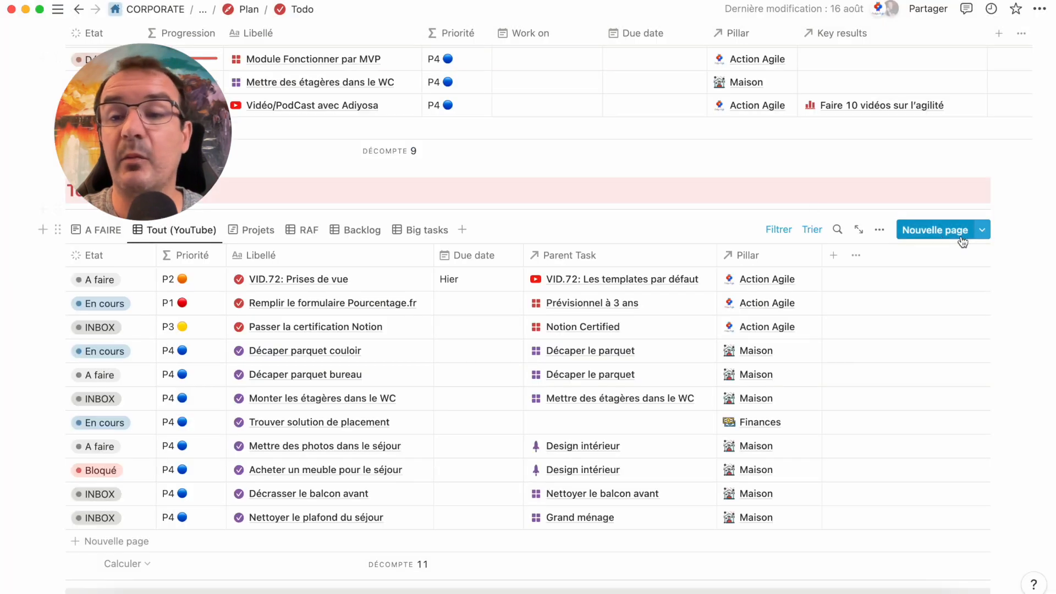
Open the Unit task Pro template for editing, examine its Notes and Temps passé sections, and close it.
click(981, 230)
click(1034, 427)
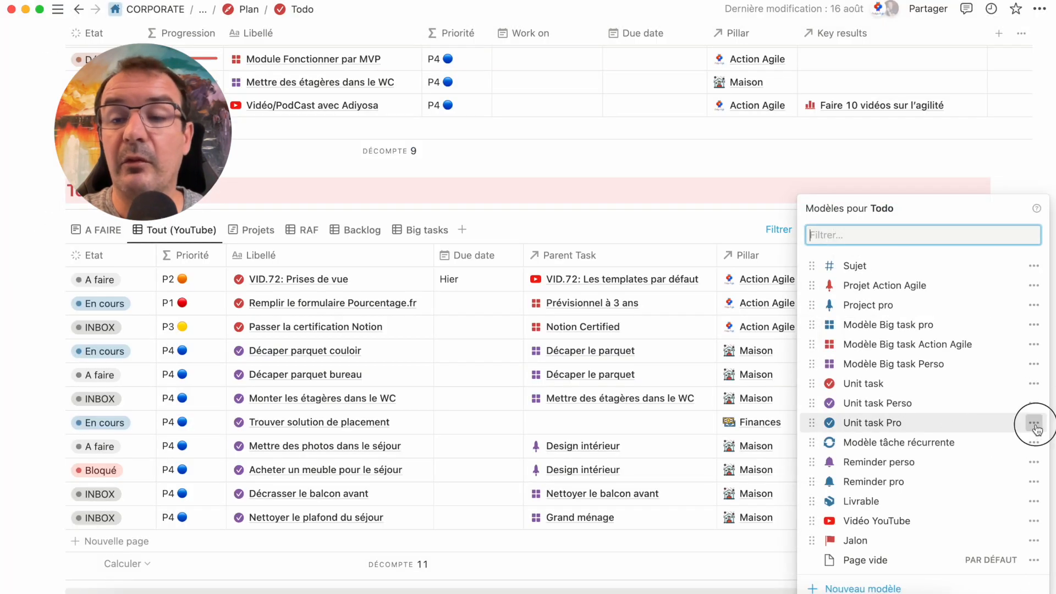
click(979, 413)
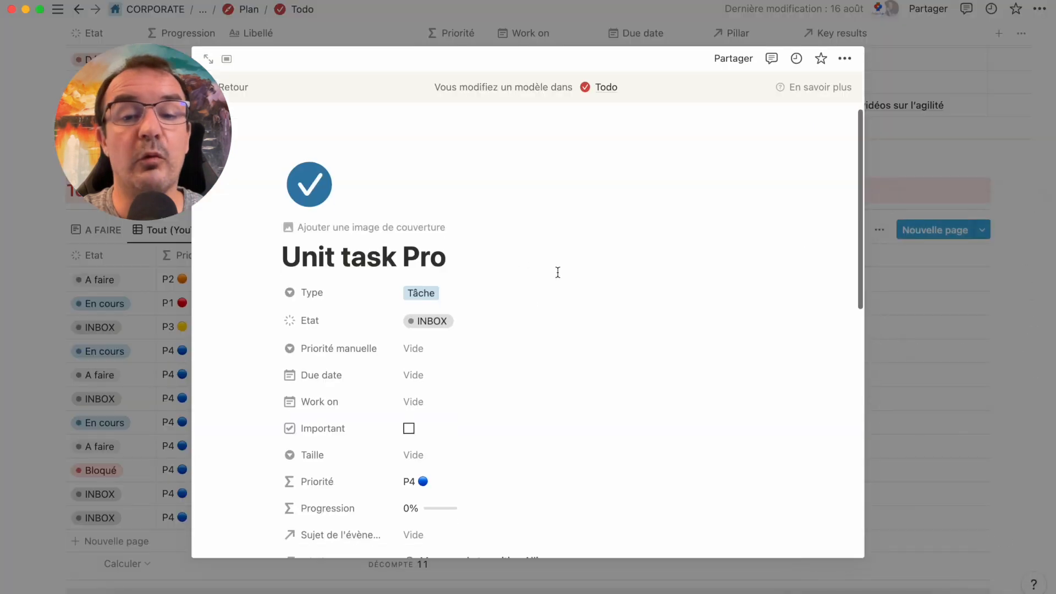
scroll(508, 254, down, 10)
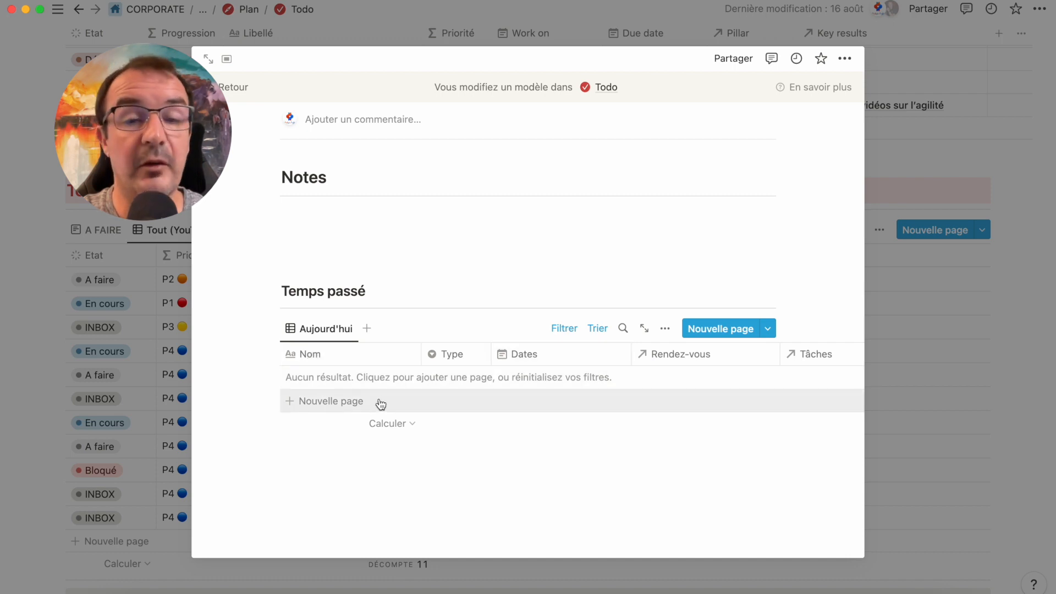
scroll(535, 271, up, 3)
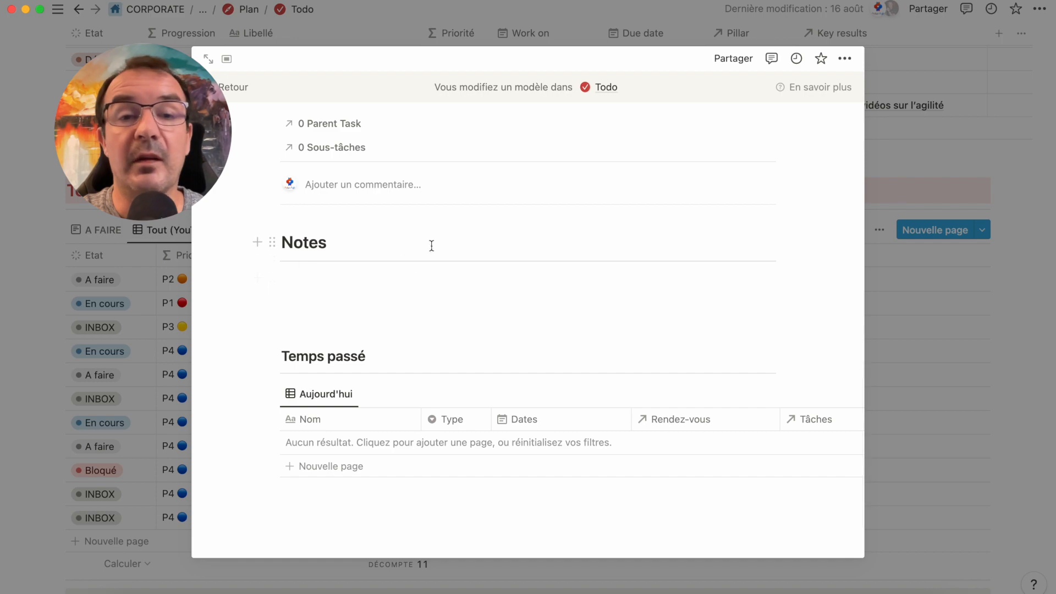
click(505, 16)
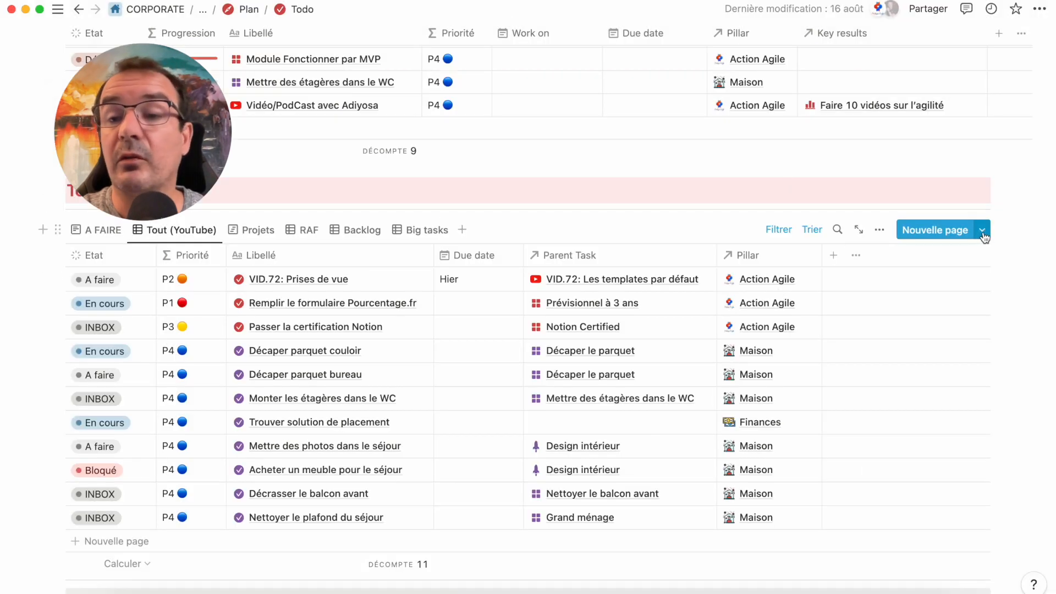
Open the Modèle Big task pro template, examine its Notes, Réunions and Actions & livrables sections and available task views, and close it.
click(982, 230)
click(1034, 326)
click(948, 314)
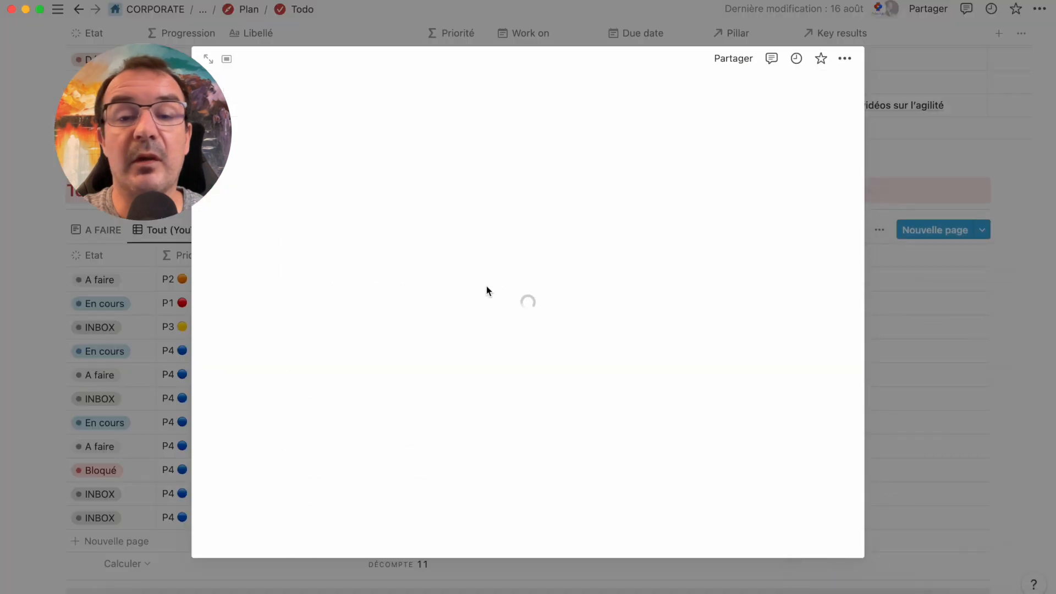
scroll(534, 307, down, 10)
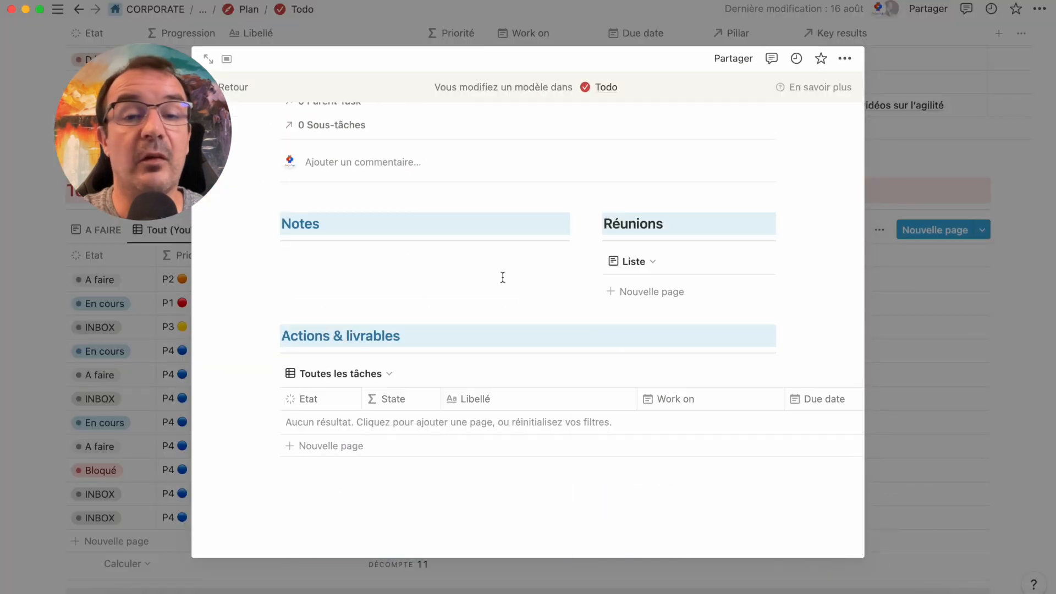
click(387, 372)
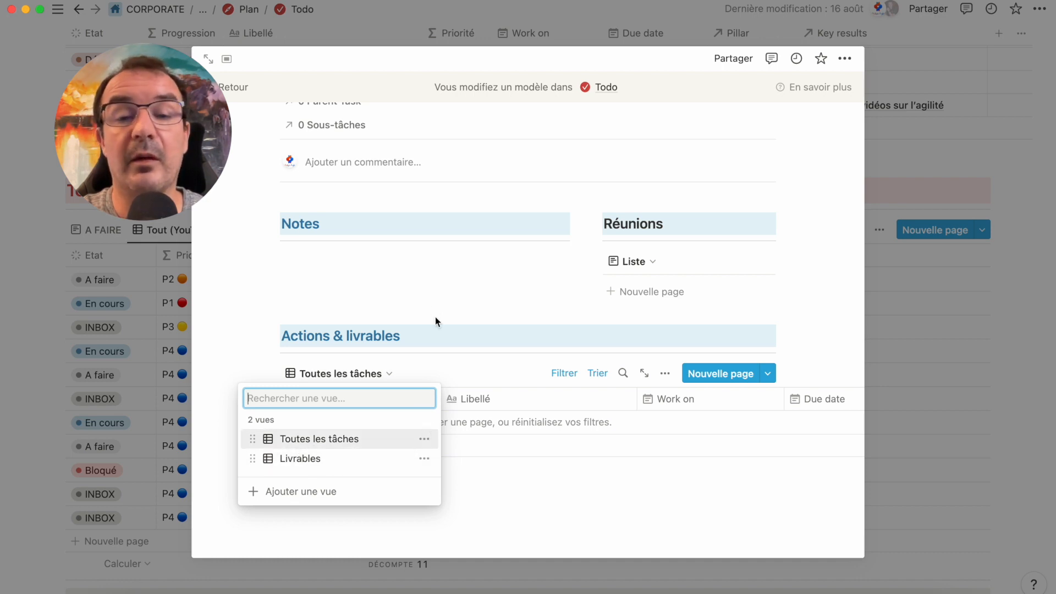
click(434, 295)
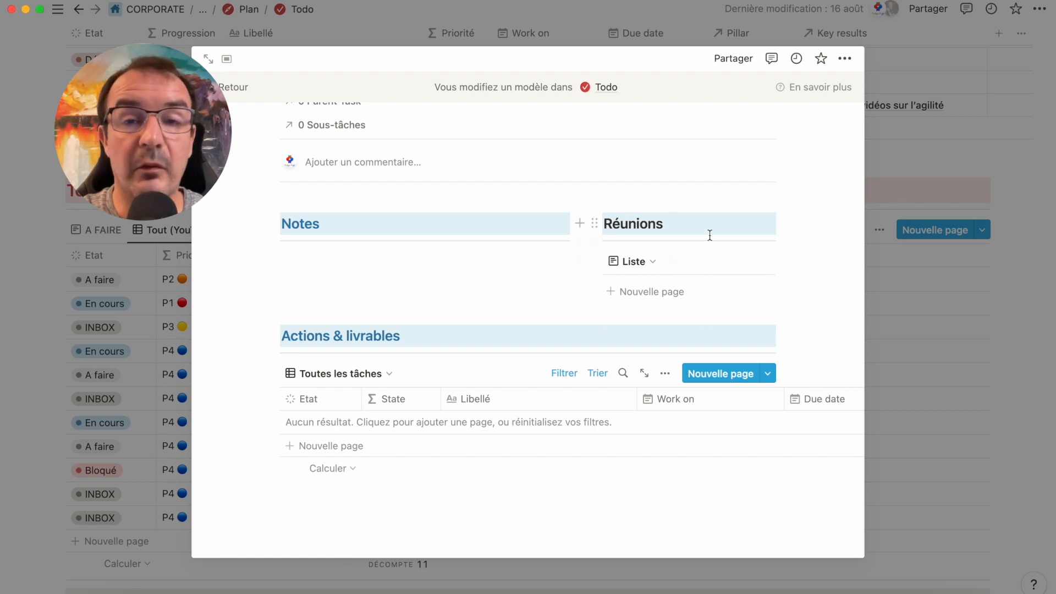
click(921, 156)
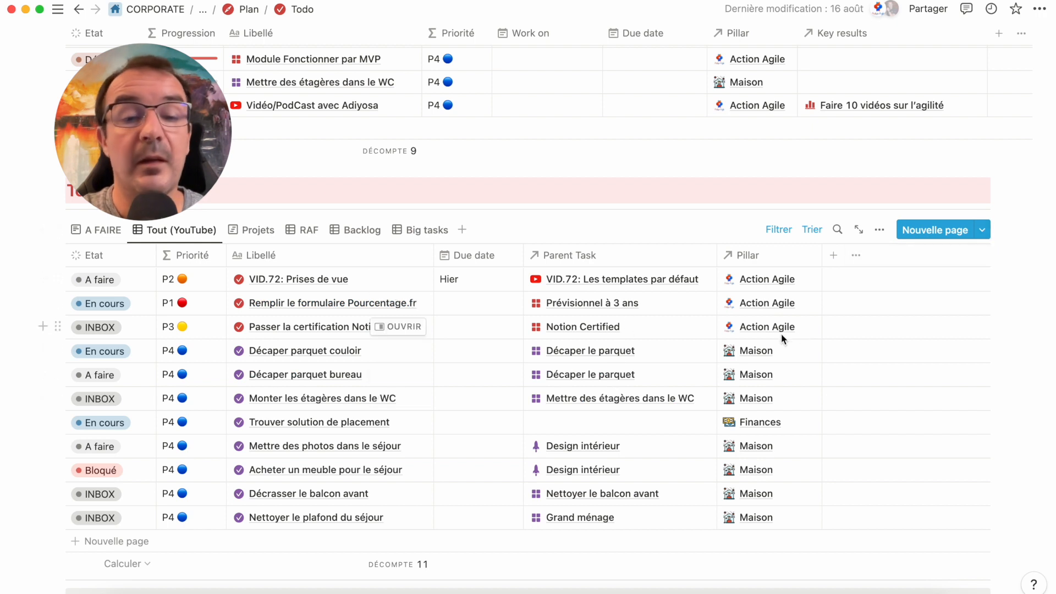
Add a task named TEST to the Tout (YouTube) table, and open its page to review the offered templates before closing it.
click(138, 545)
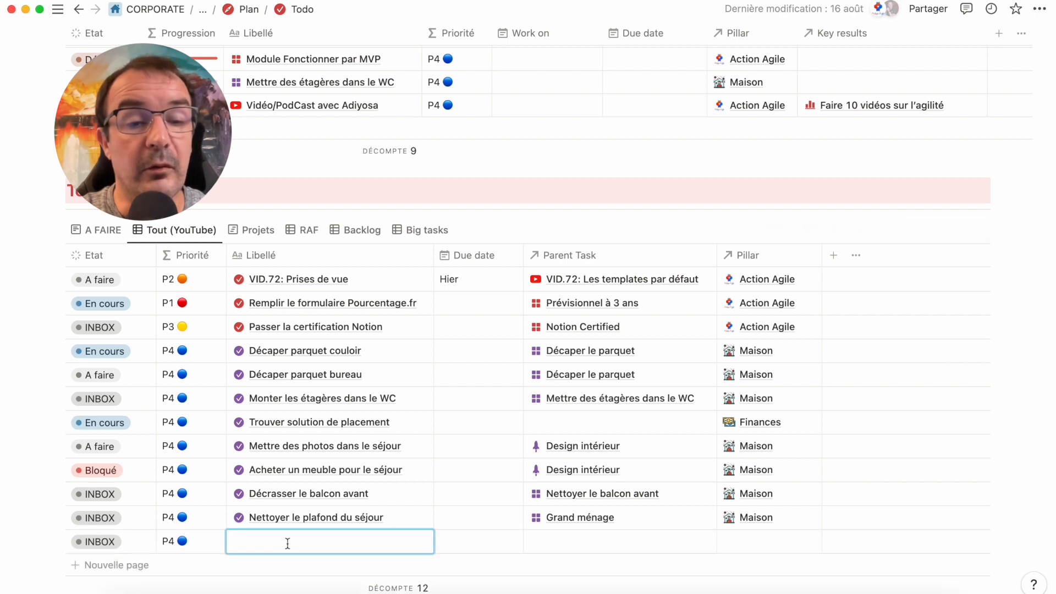
text(TEST)
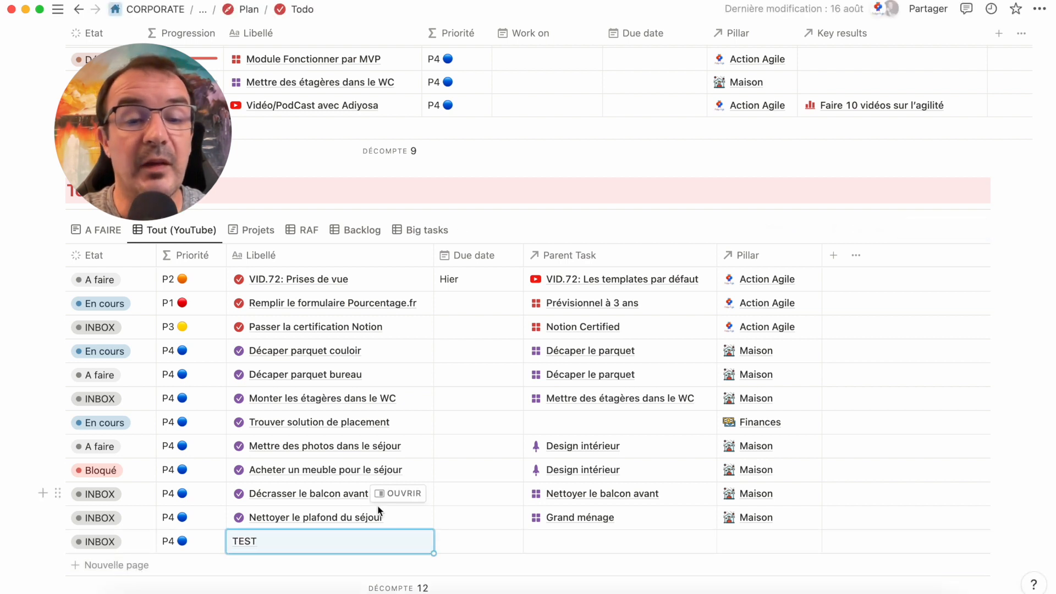
click(386, 542)
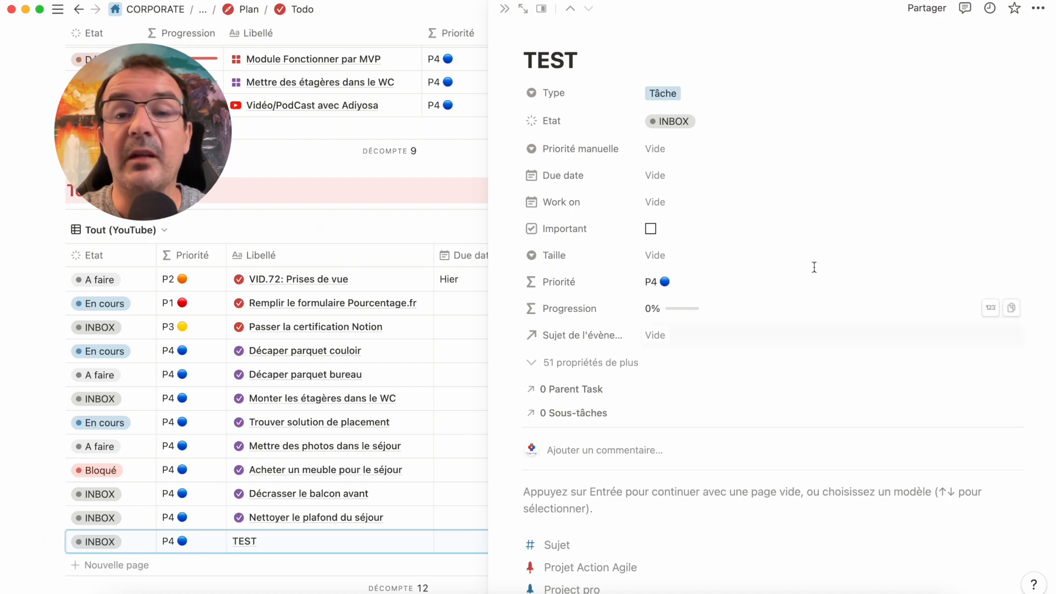
scroll(808, 192, down, 8)
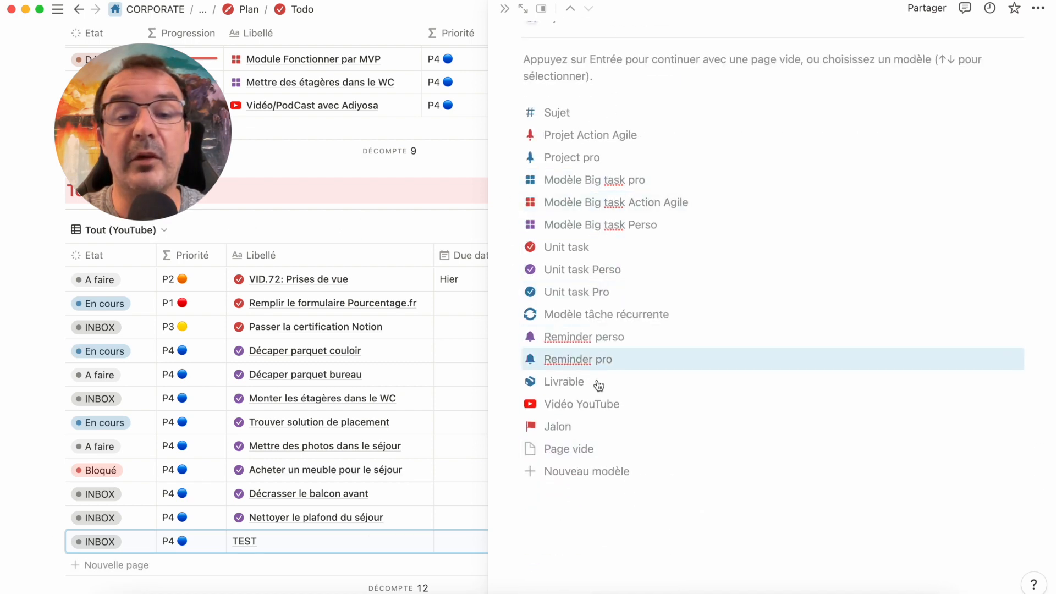
click(505, 9)
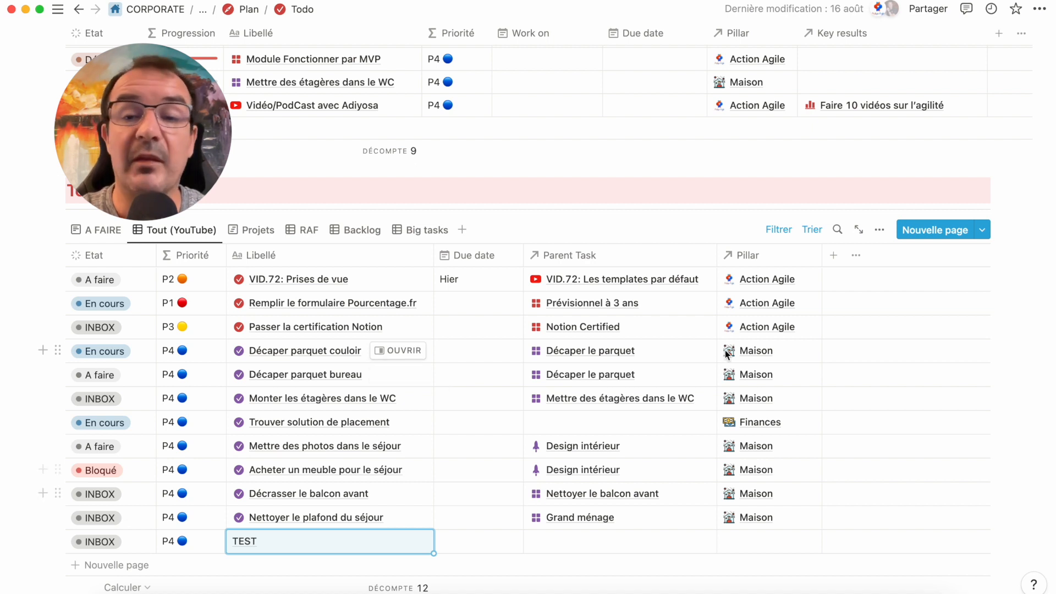
Set the Unit task template as the default for new pages only in the Tout (YouTube) view.
click(983, 230)
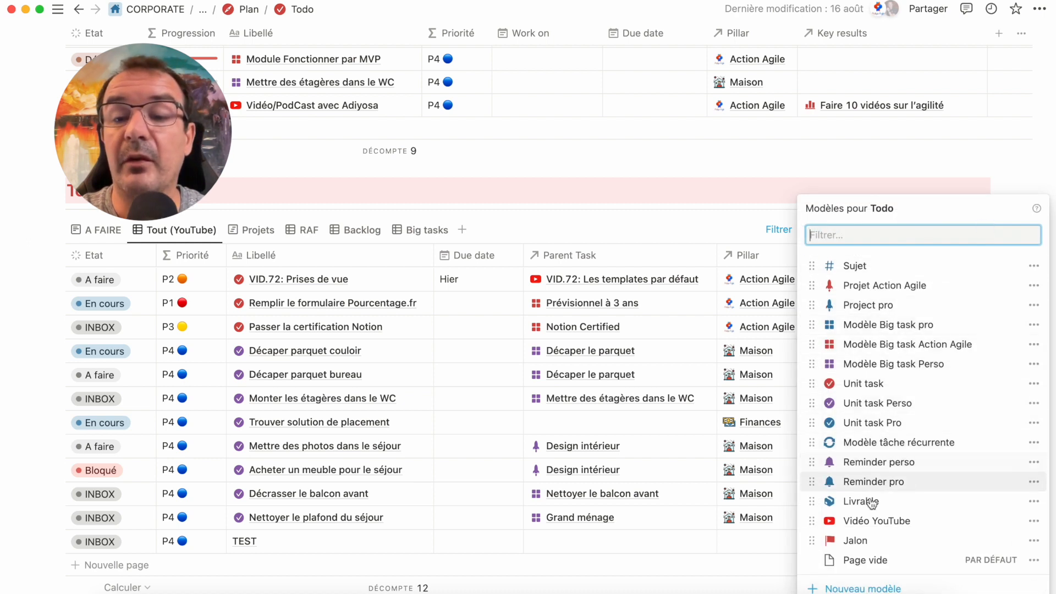
click(1034, 425)
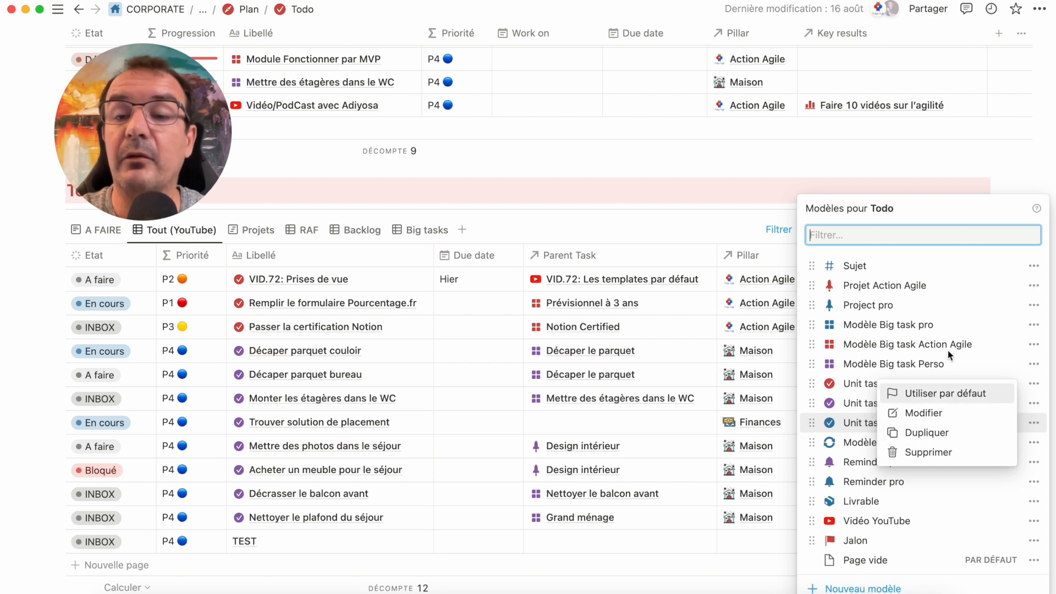
click(955, 208)
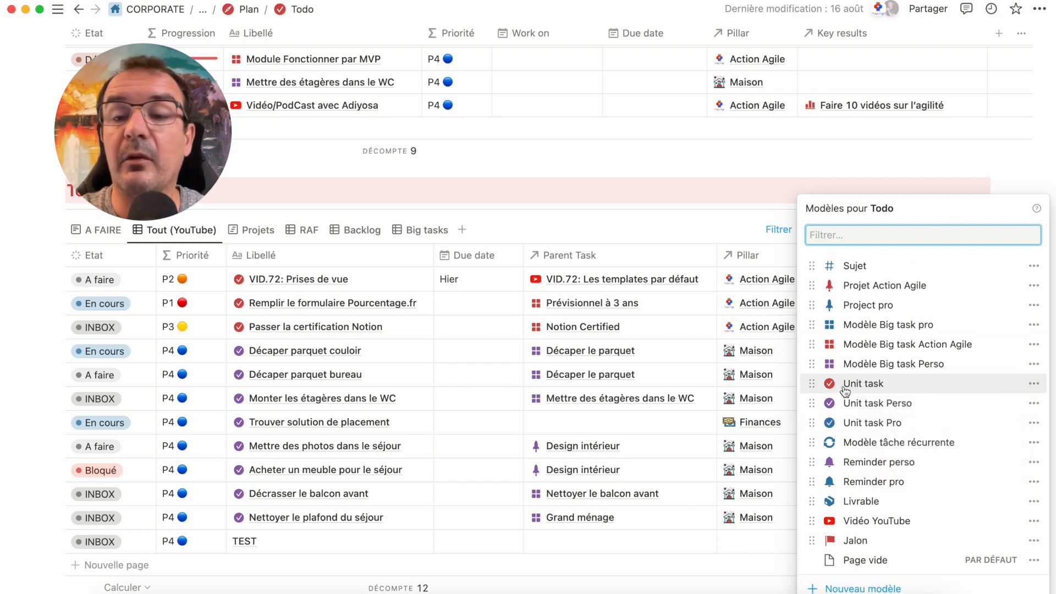
click(1033, 383)
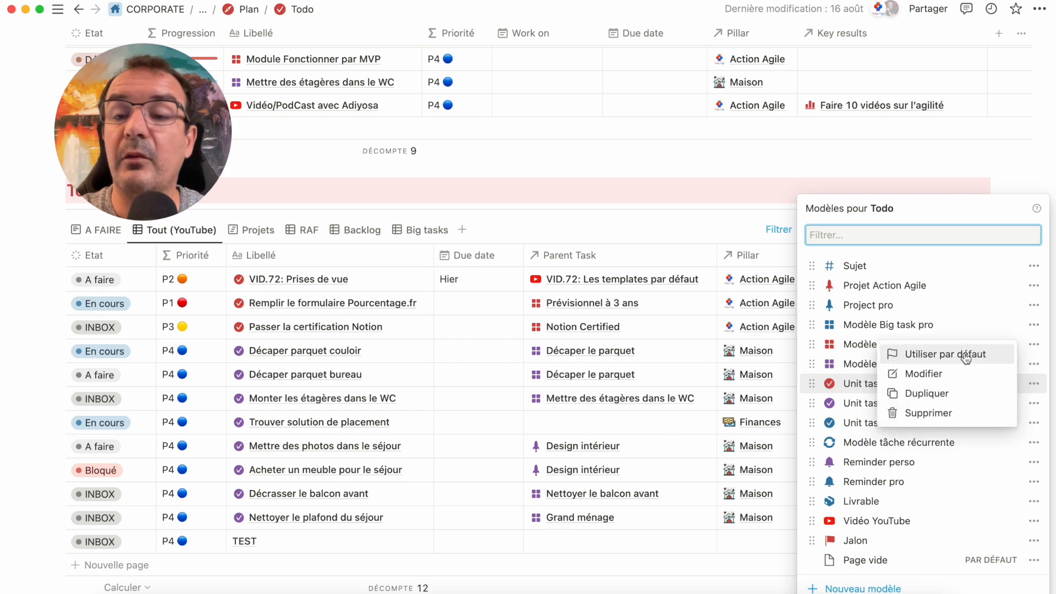
click(966, 354)
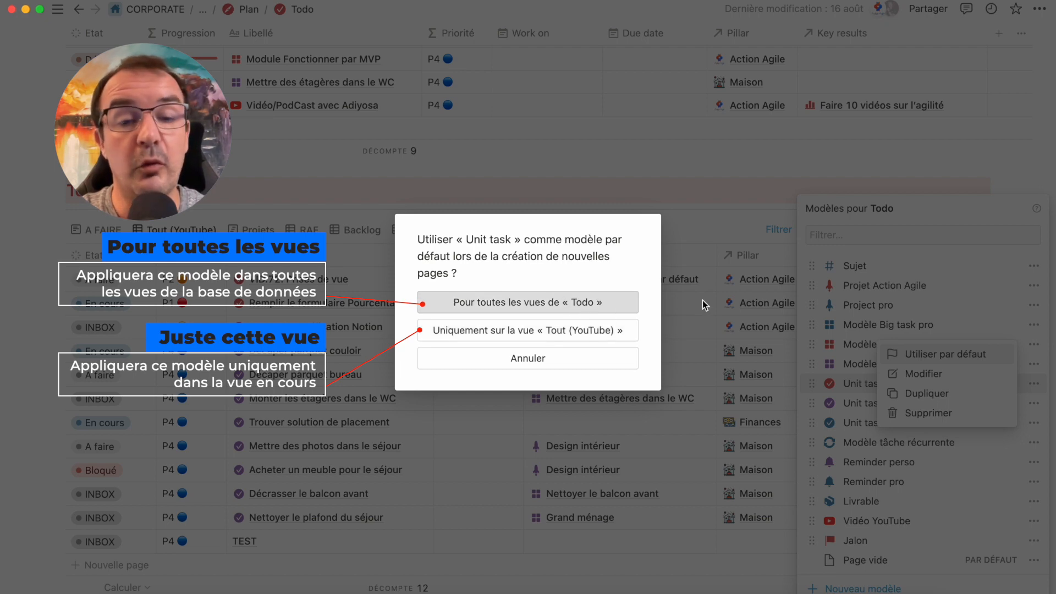
click(512, 331)
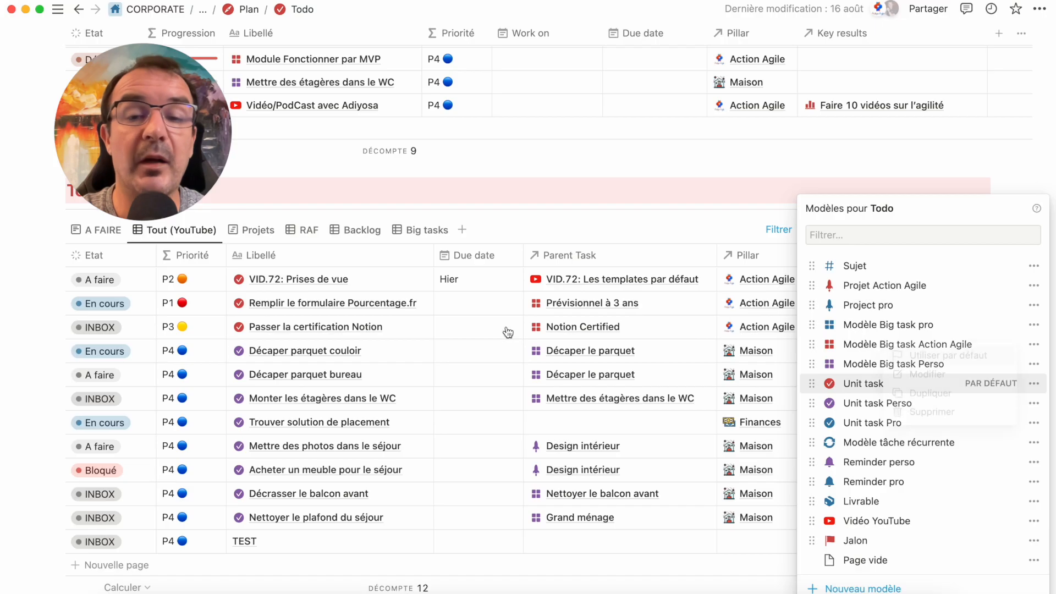
Add a second task named TEST to the Tout (YouTube) table using the view's default template.
click(99, 566)
click(99, 566)
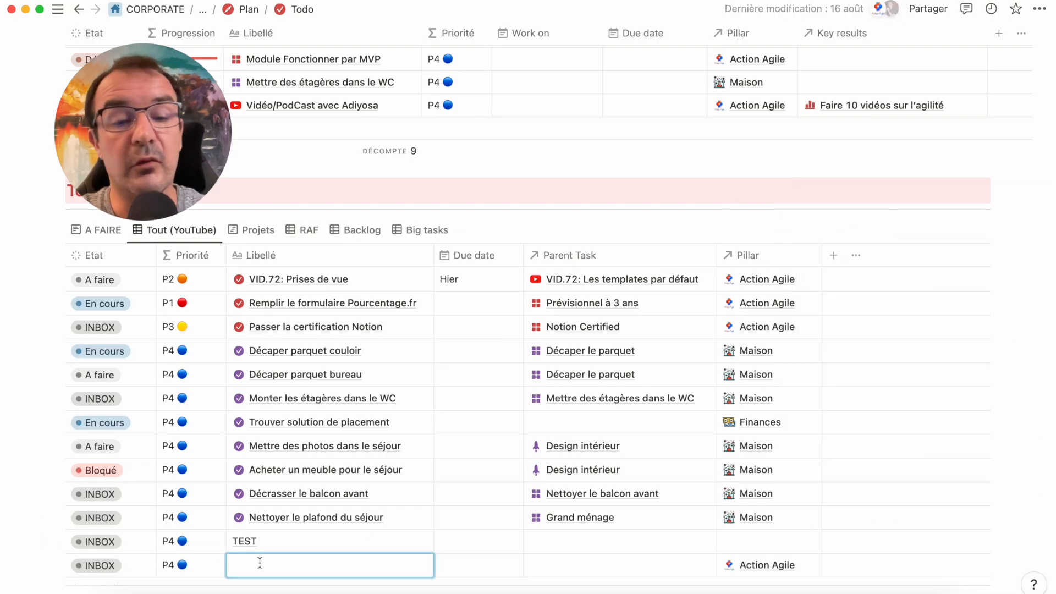
text(TEST)
key(Return)
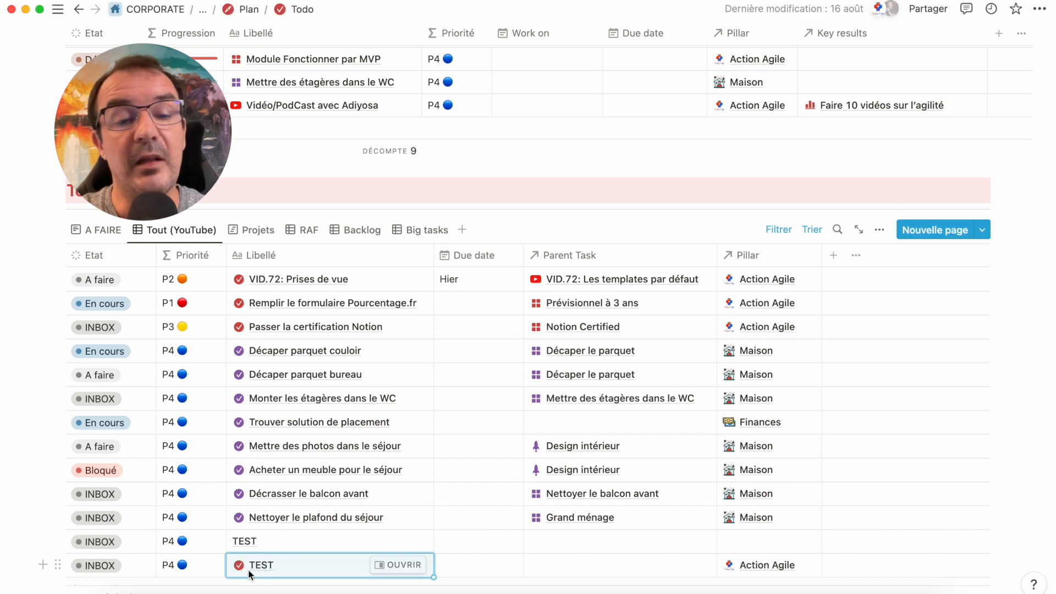
Open the new TEST task's page, expand its hidden properties to examine the prefilled values, and close it.
click(380, 564)
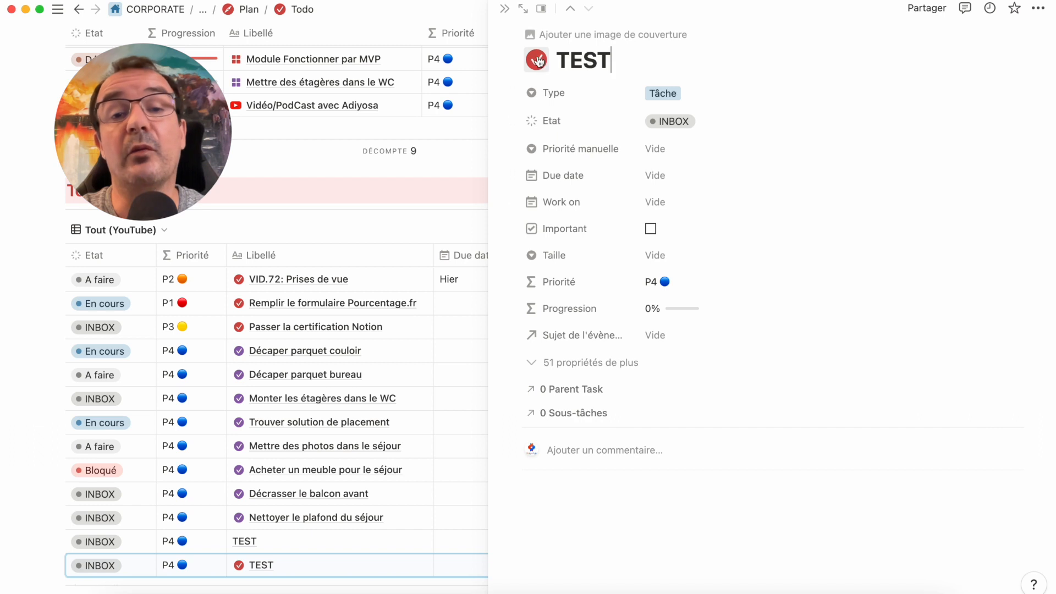
click(585, 363)
click(587, 365)
click(837, 349)
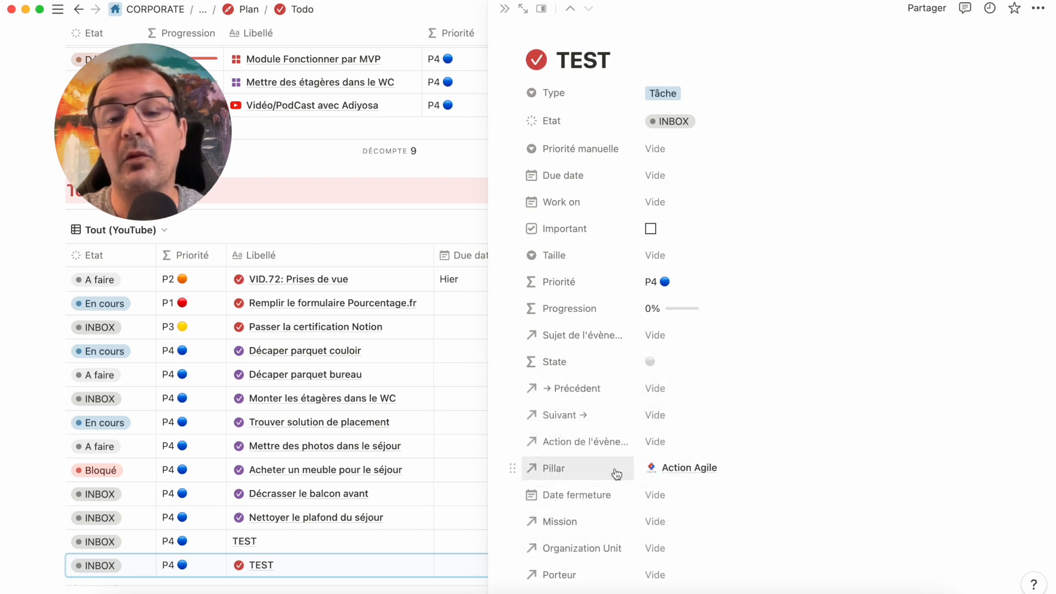
scroll(672, 334, down, 15)
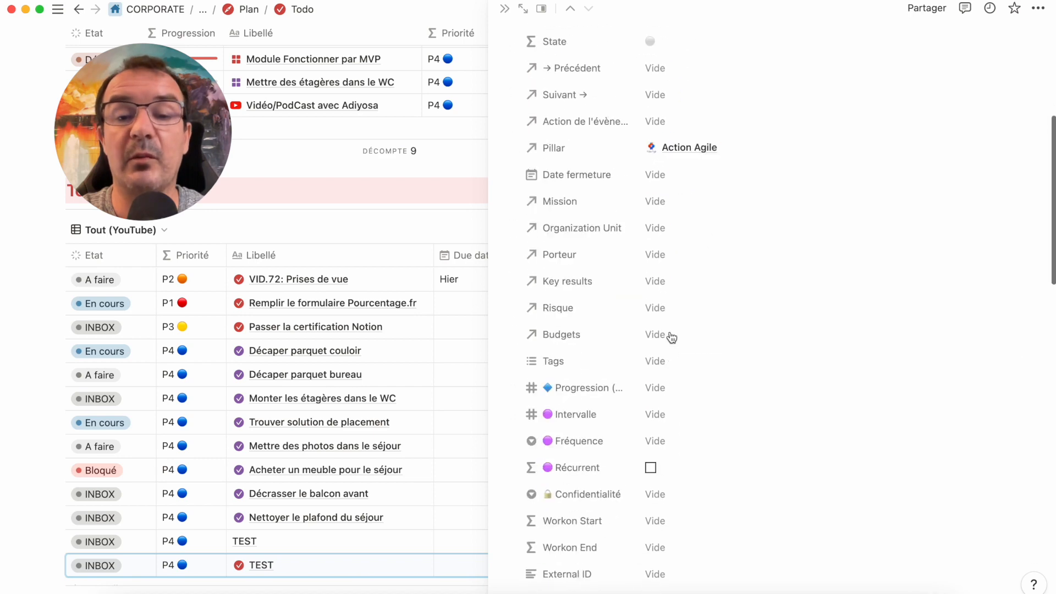
click(505, 9)
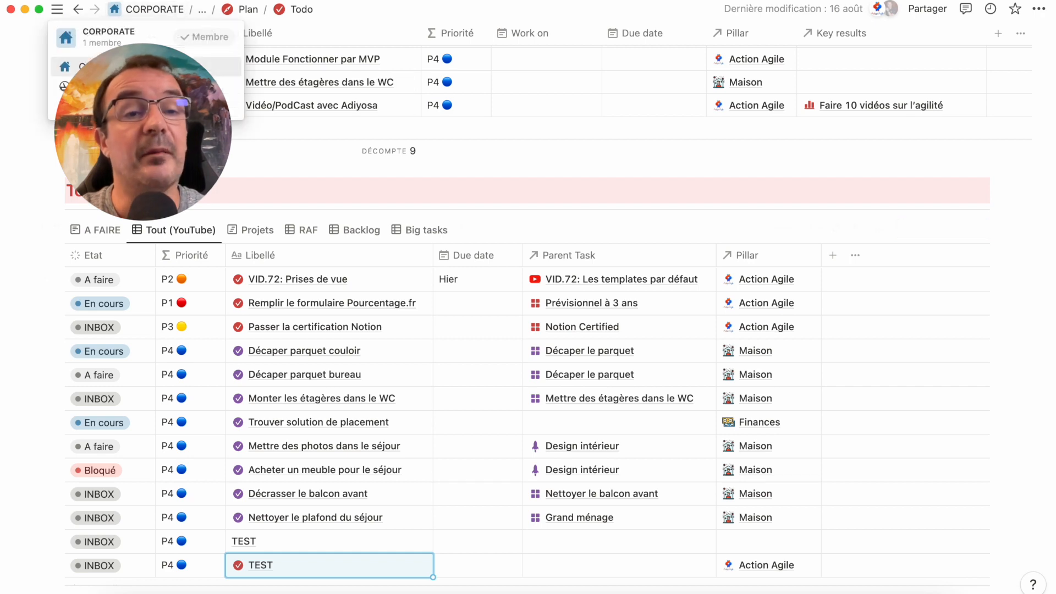
Go to the CORPORATE page, review the options of the Calendrier éditorial view, and close them.
click(179, 10)
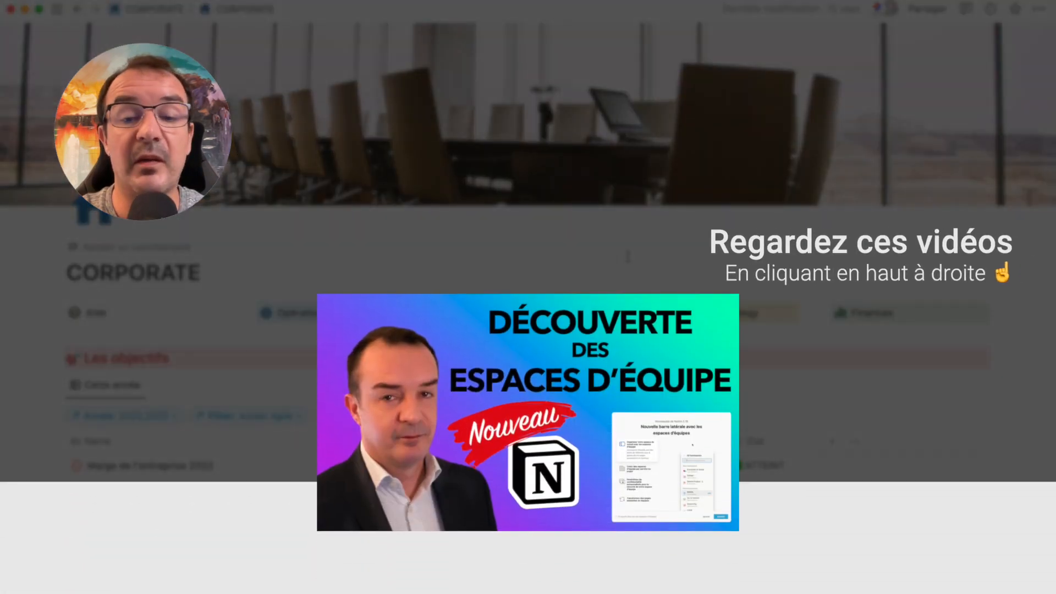
scroll(627, 257, down, 10)
scroll(629, 262, down, 6)
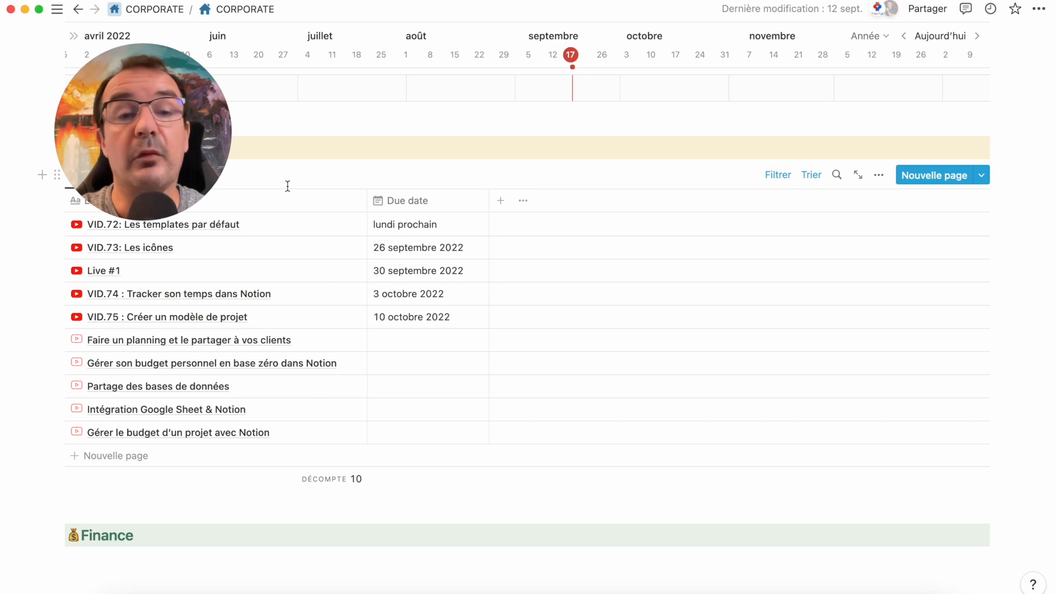
click(99, 179)
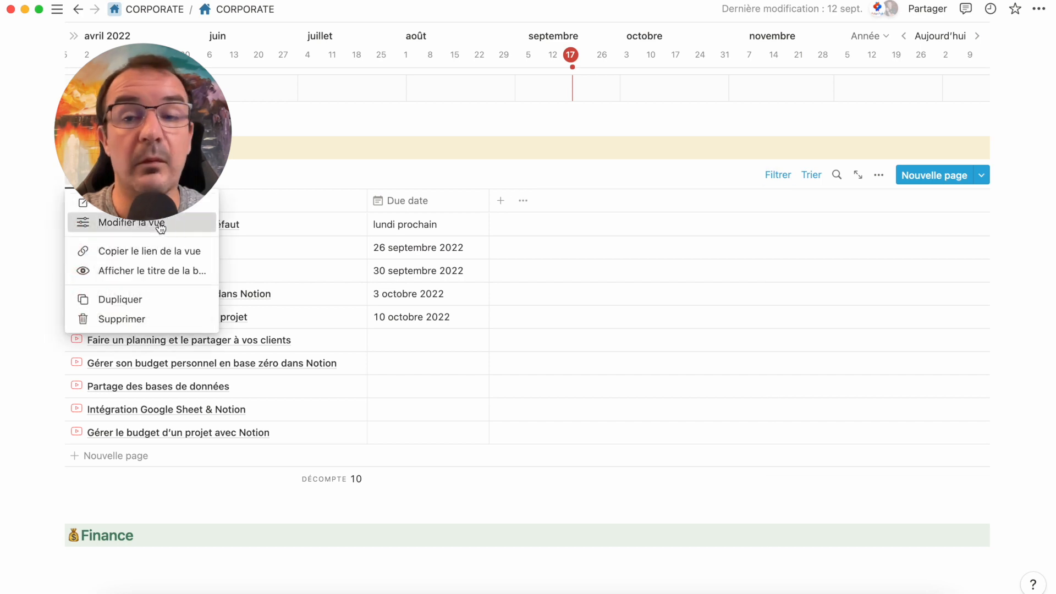
click(132, 222)
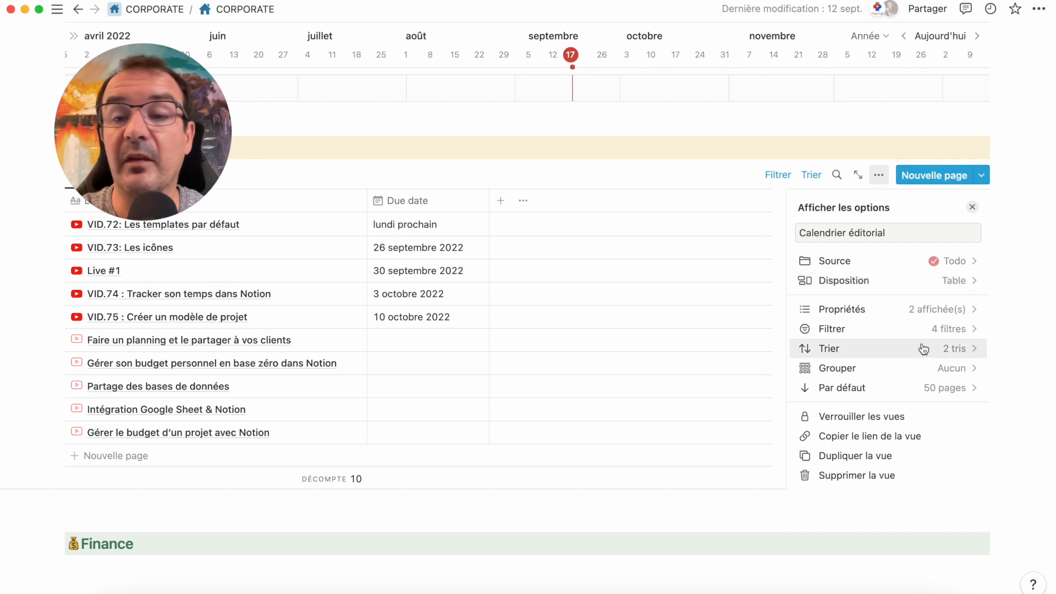
click(683, 167)
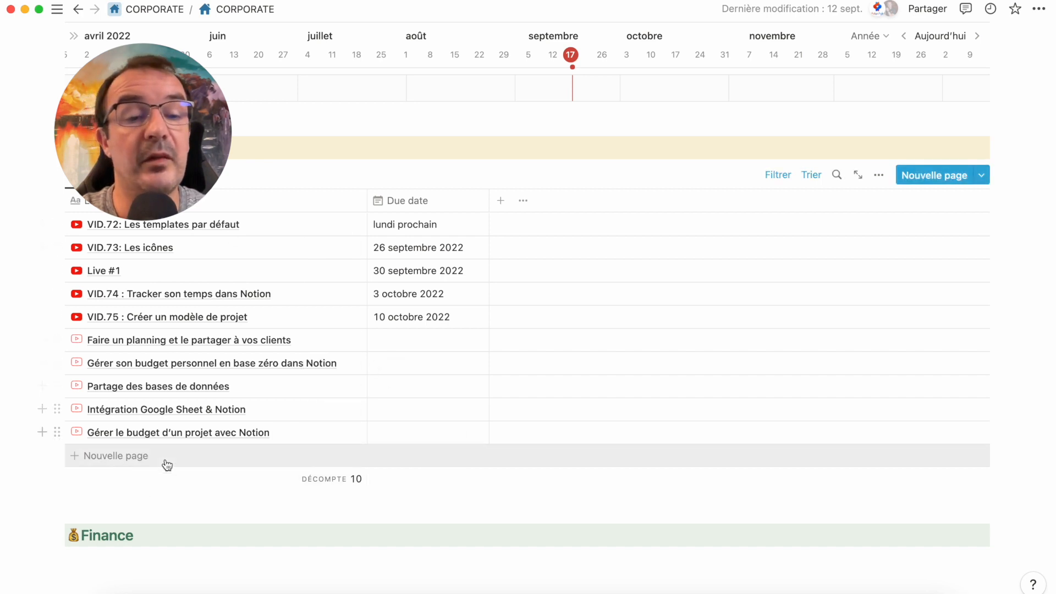
Review the Calendrier éditorial view's templates and the default-use choices for Vidéo YouTube, and close them without changing anything.
click(983, 177)
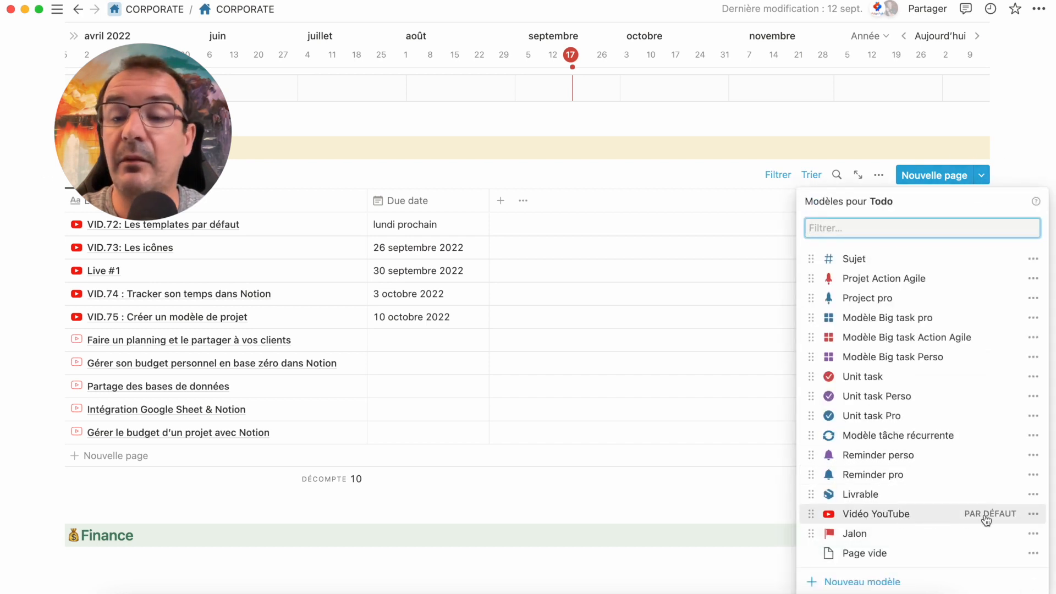
click(1033, 514)
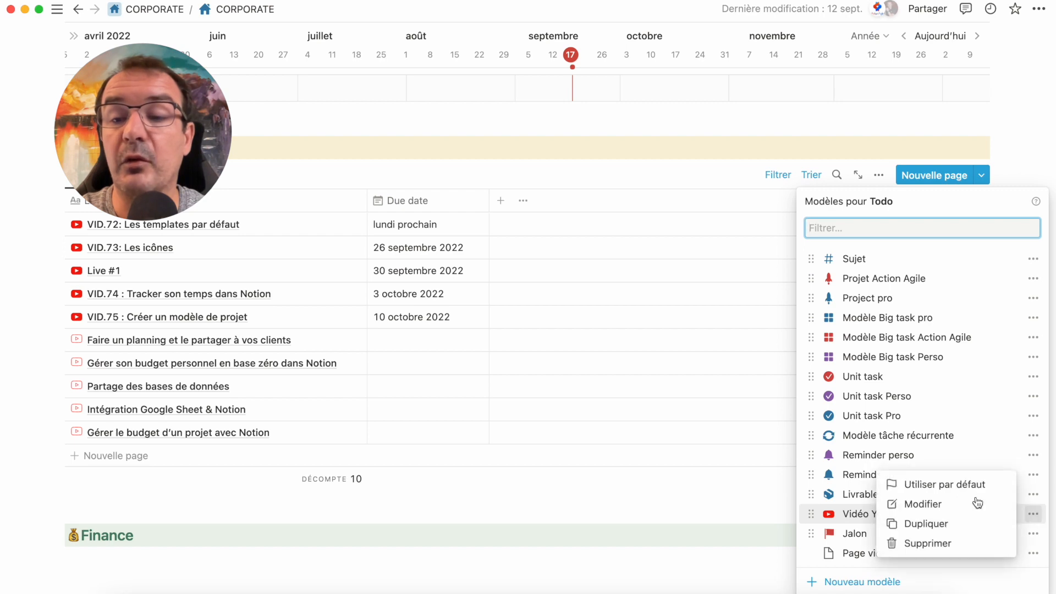
click(964, 486)
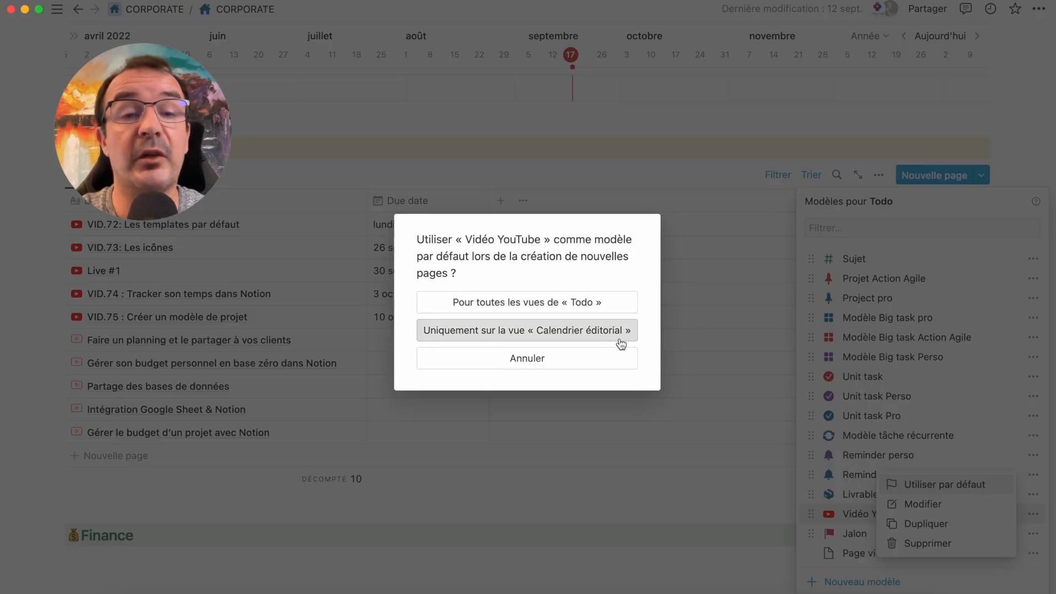
click(732, 183)
click(150, 491)
Add a page named VIDEO X to the Calendrier éditorial table.
click(128, 458)
click(129, 458)
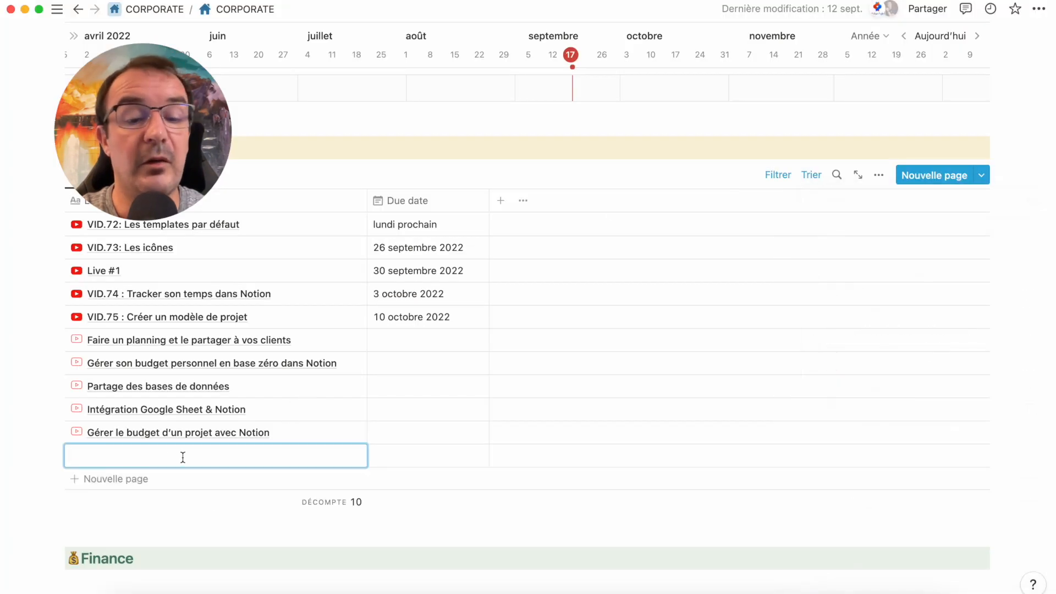
text(VIDEO X)
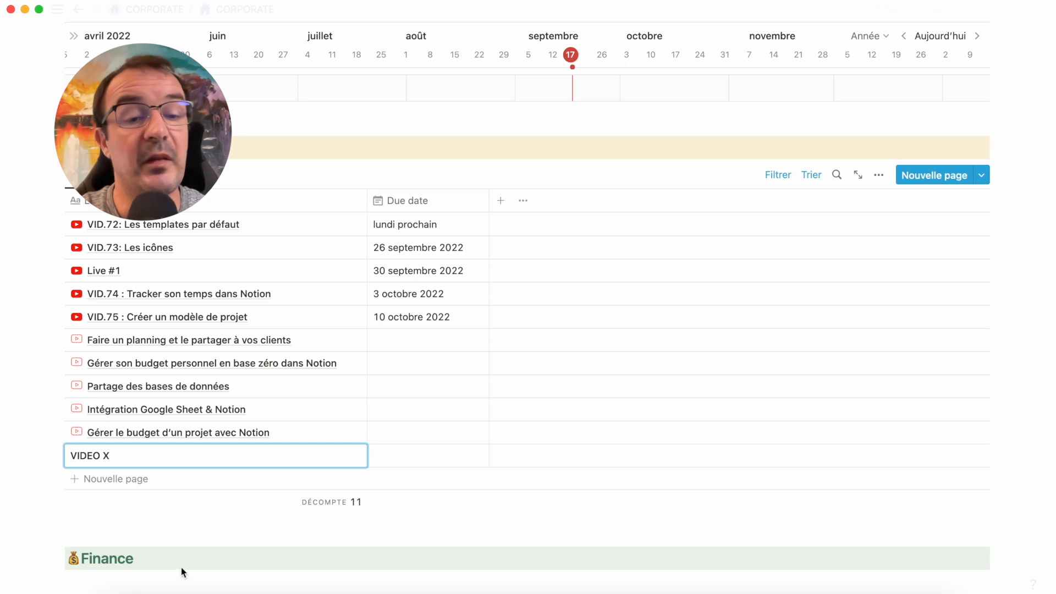
key(Return)
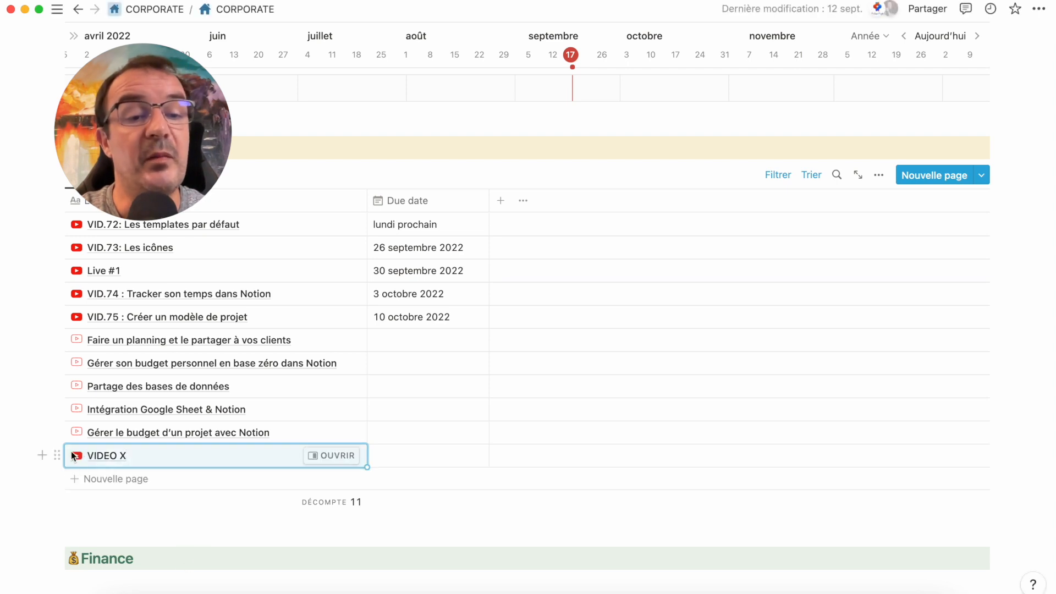
Open the VIDEO X page, examine its properties, Parent Task and Brief section, and collapse the extra properties.
click(332, 455)
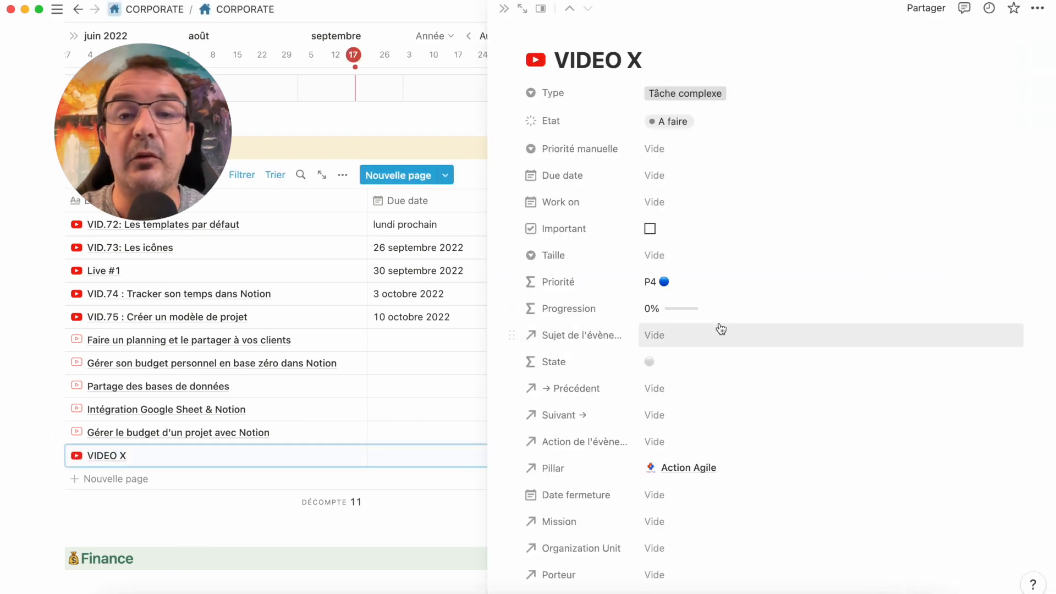
scroll(721, 329, down, 20)
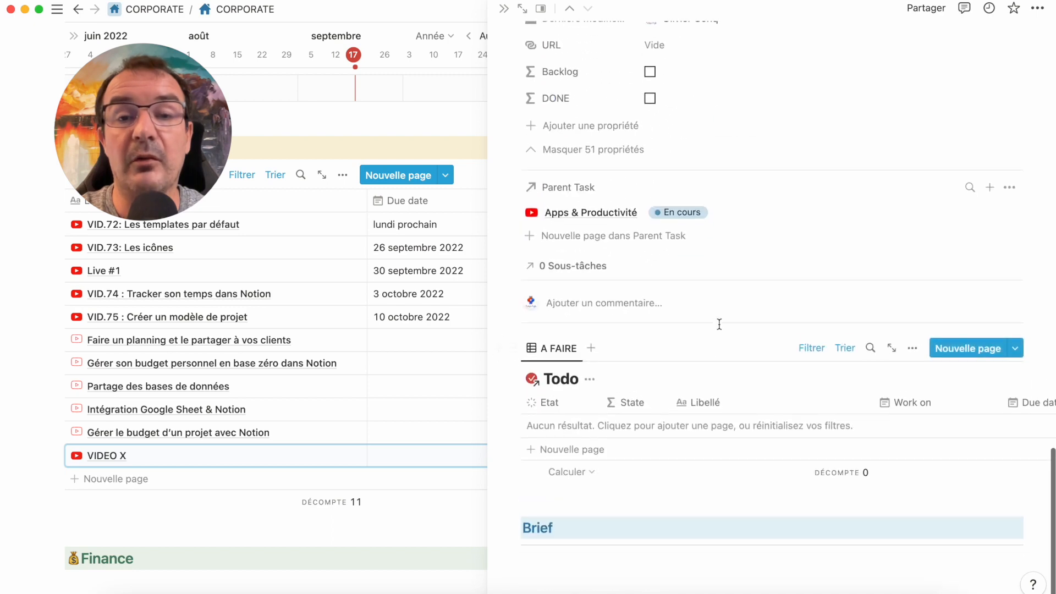
click(588, 148)
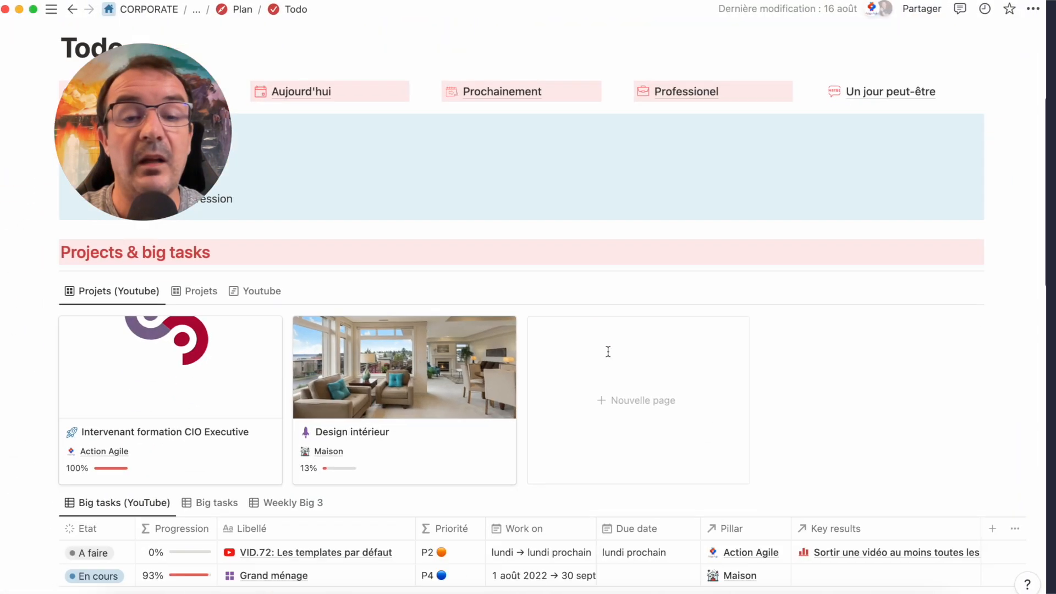
On the Todo page, set Projet Action Agile as the default template only for the Projets (Youtube) view.
scroll(608, 352, down, 1)
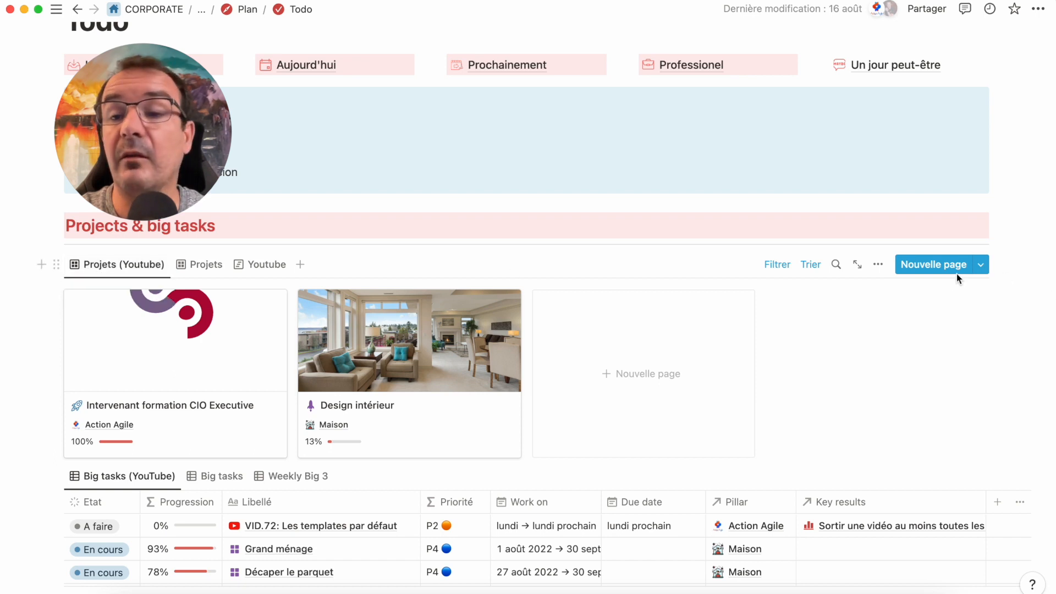
click(982, 265)
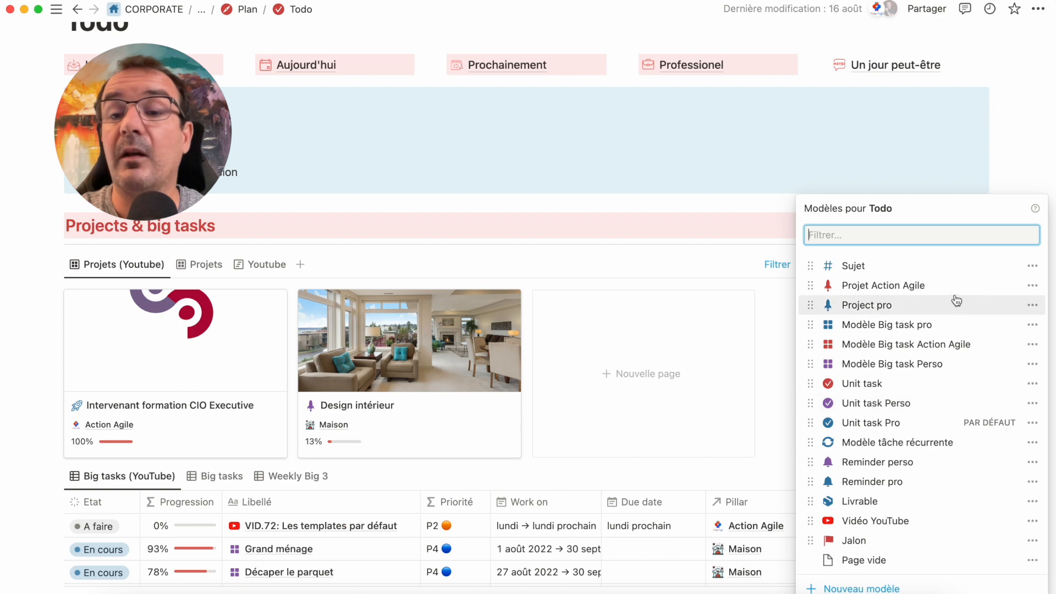
click(1032, 285)
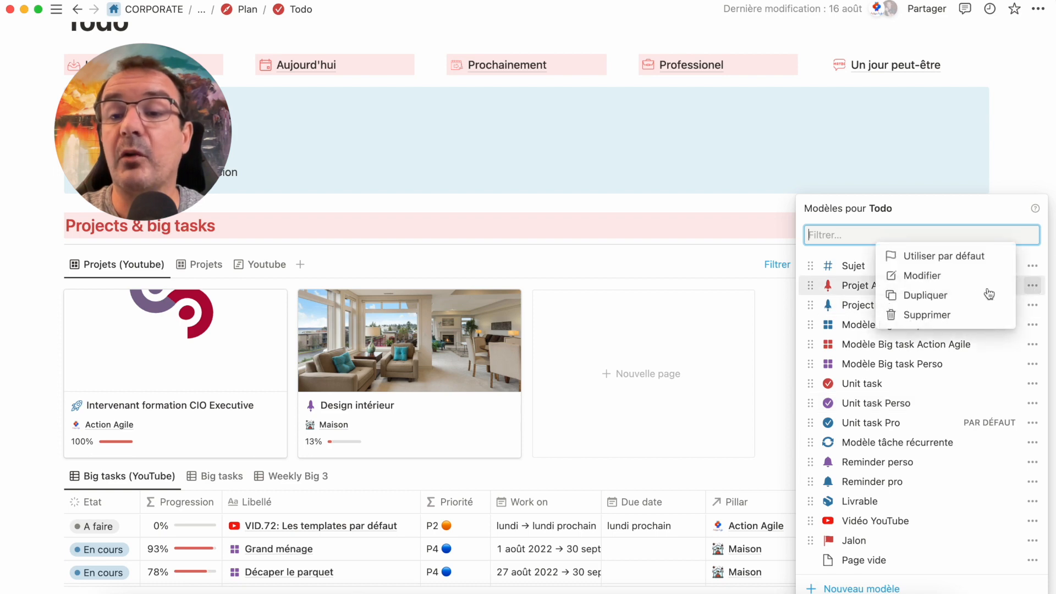
click(966, 256)
click(528, 330)
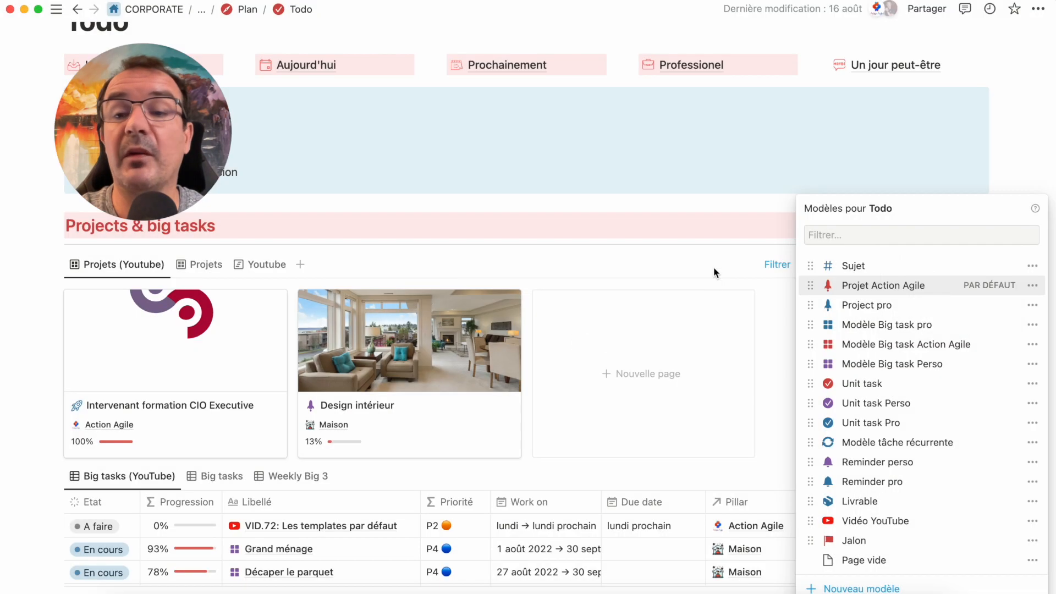
click(724, 203)
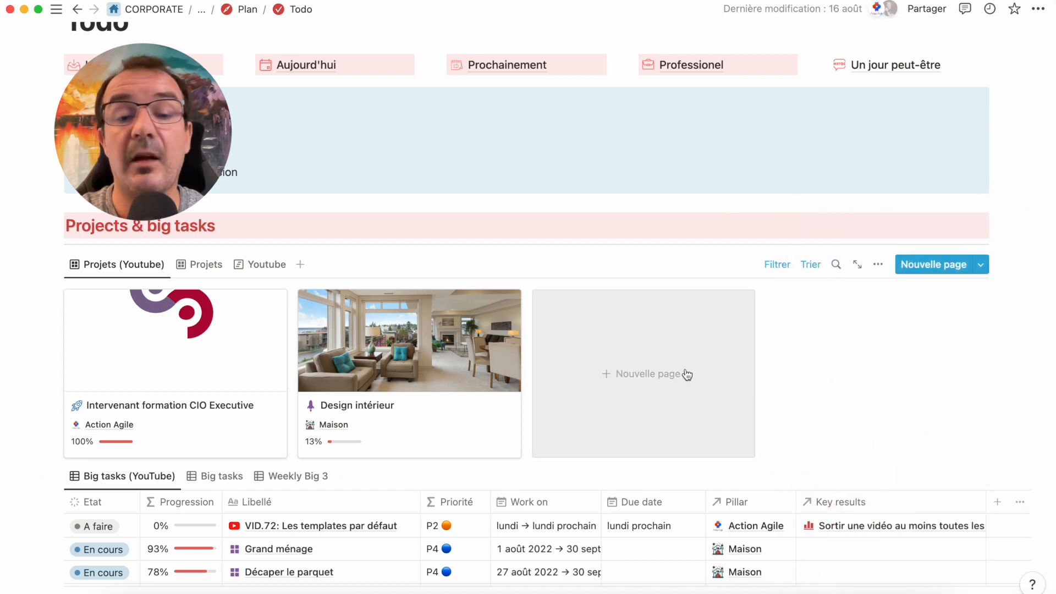
Check which template is the default for the Big tasks (YouTube) view, and close the template list.
scroll(687, 375, down, 5)
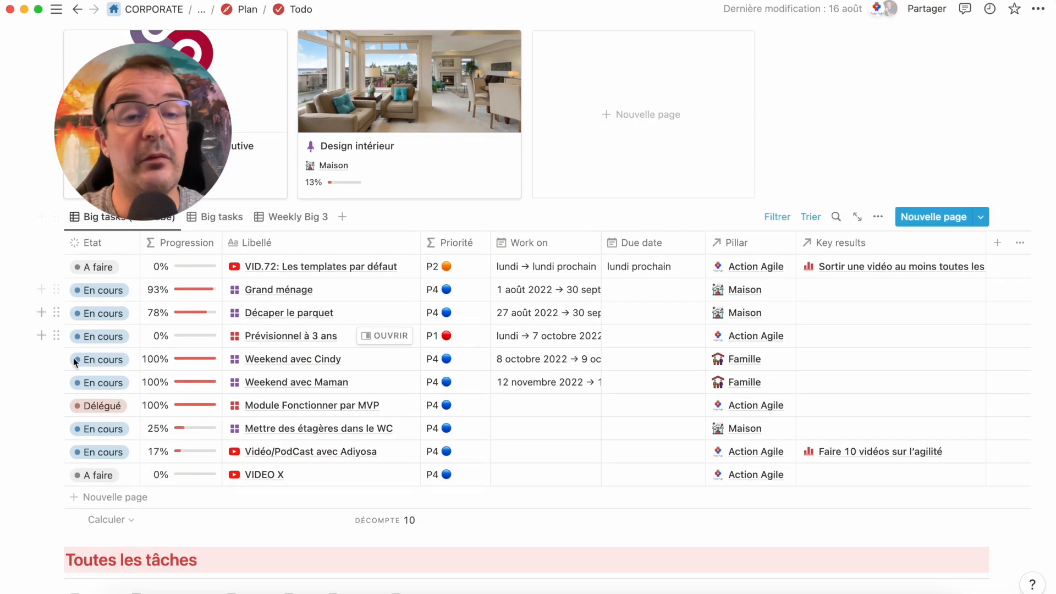
click(984, 221)
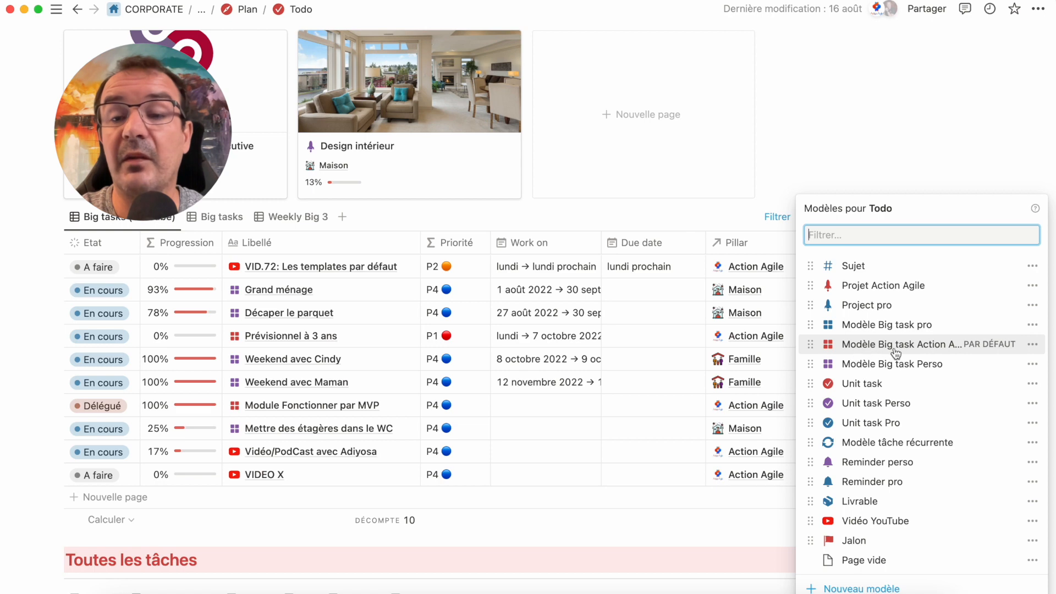
click(905, 167)
Create an untitled page in the Projets (Youtube) gallery, examine its templated properties and content, and close it.
scroll(844, 353, down, 9)
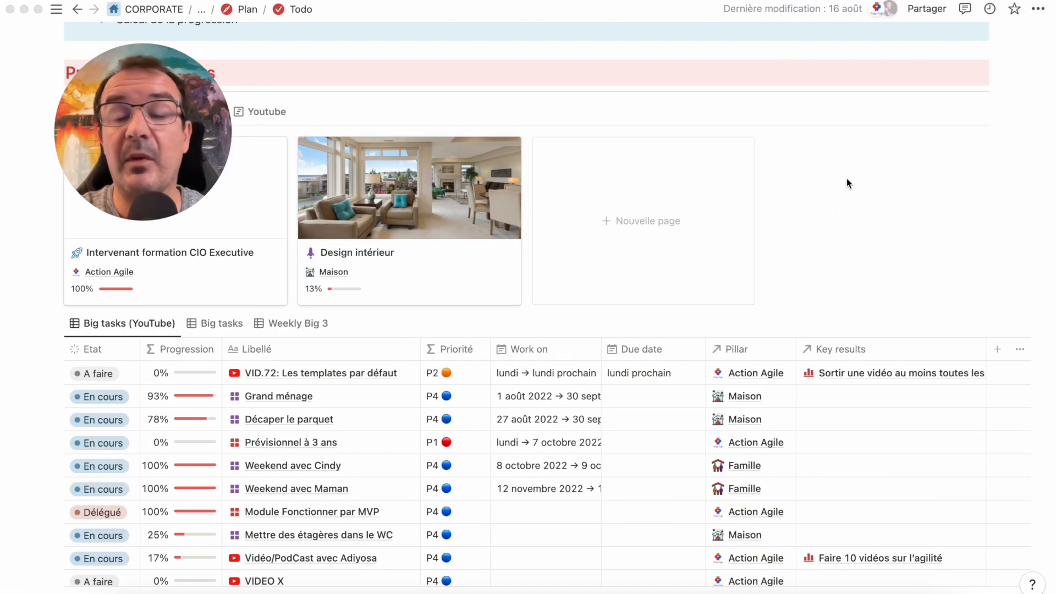
click(676, 220)
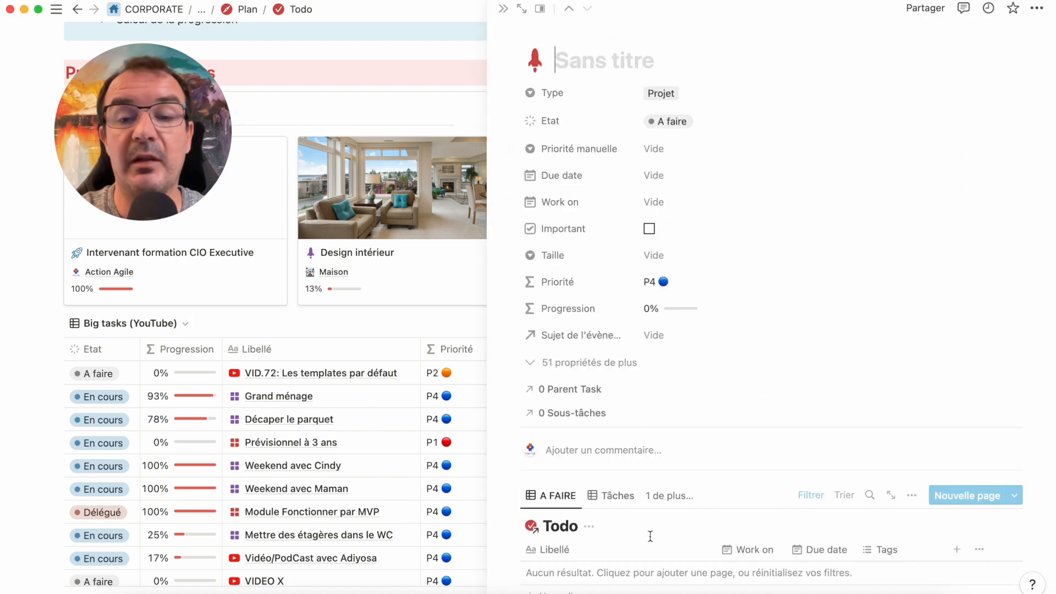
scroll(683, 523, down, 5)
scroll(684, 522, up, 5)
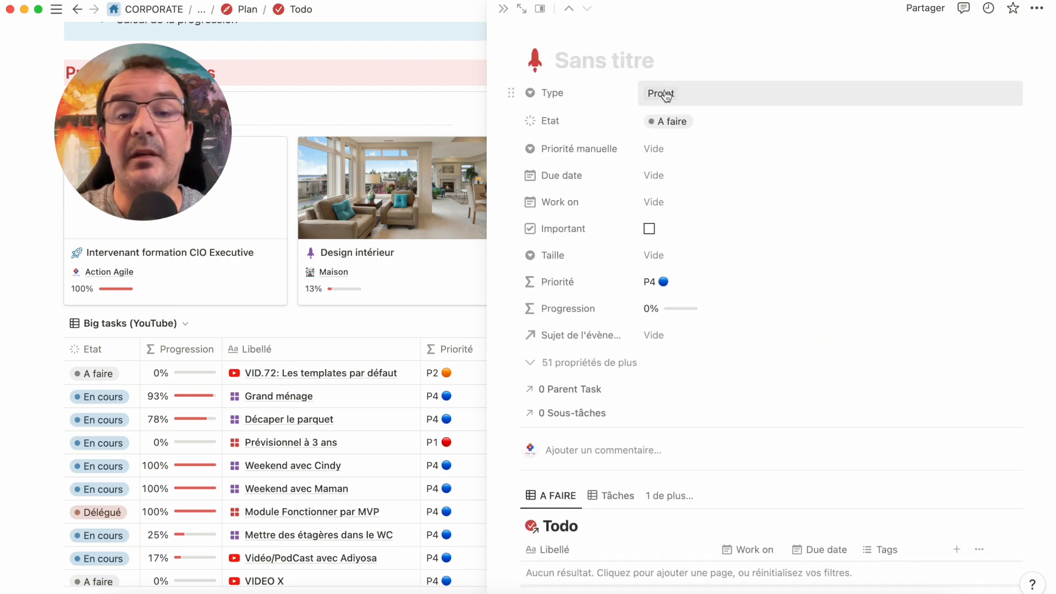
click(502, 8)
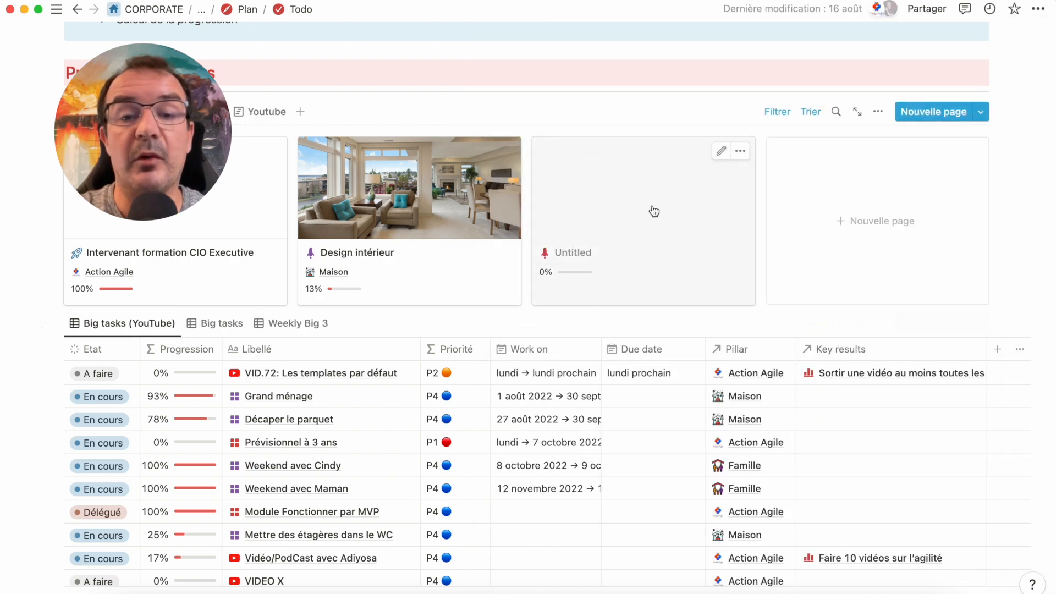
Add a task named TACHE COMPLEXE to the Big tasks (YouTube) table, and open its page to examine the templated content.
scroll(654, 211, down, 5)
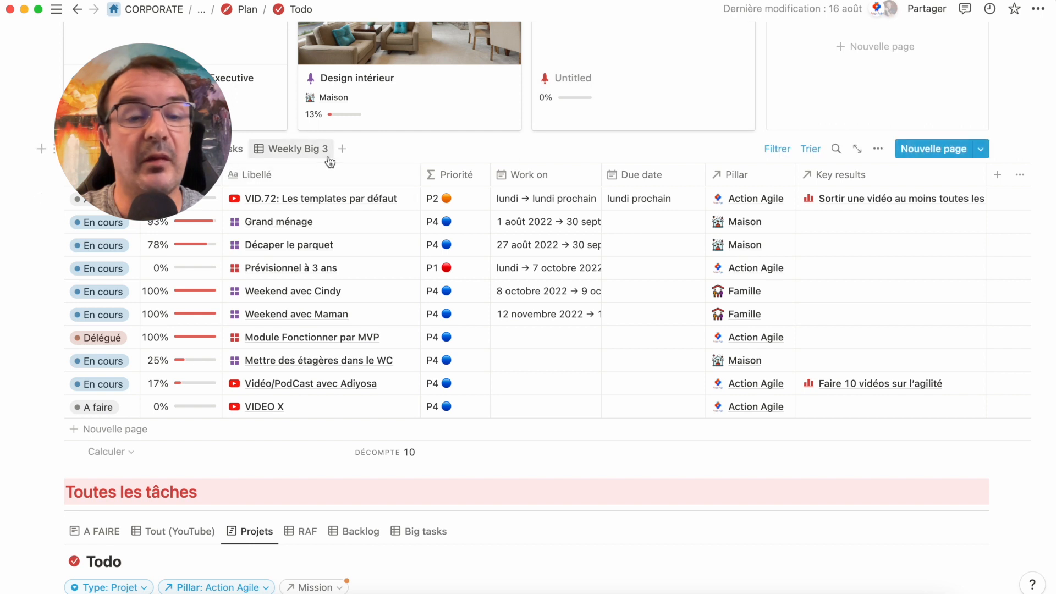
click(104, 429)
text(TACHE COMPLEXE)
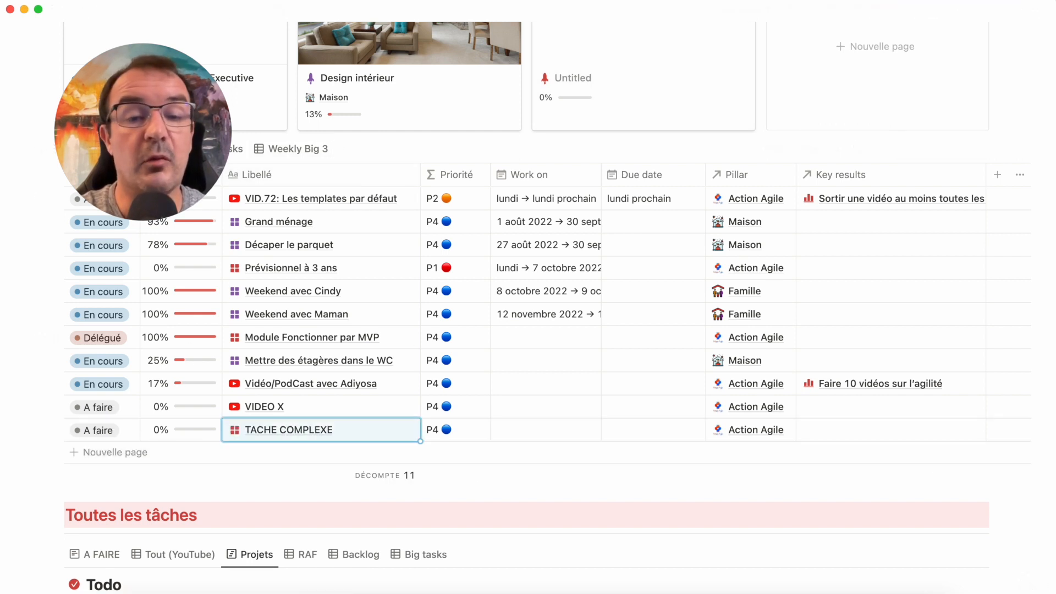
click(386, 429)
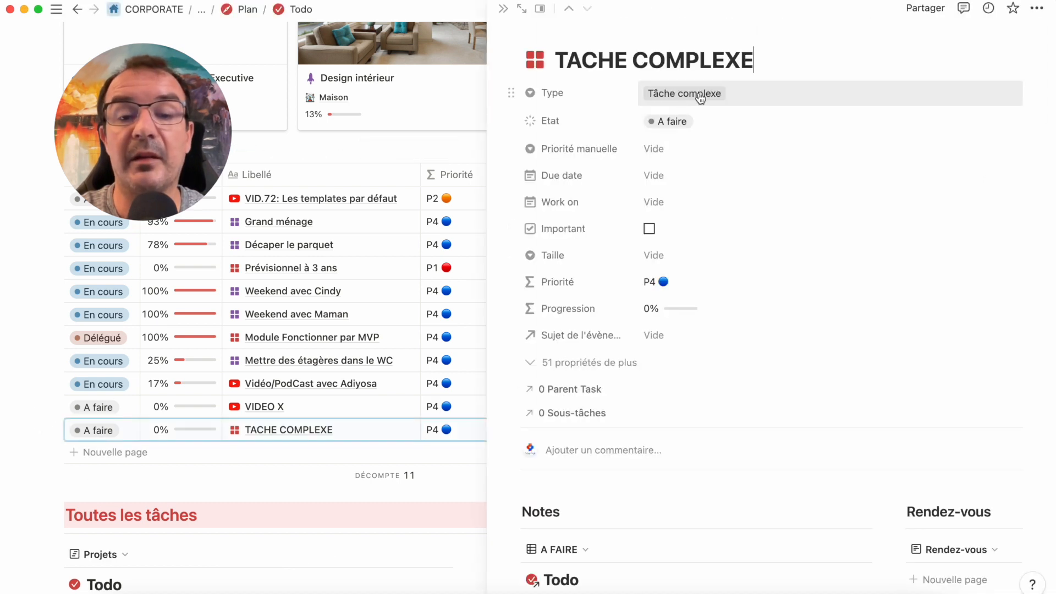
scroll(671, 452, down, 3)
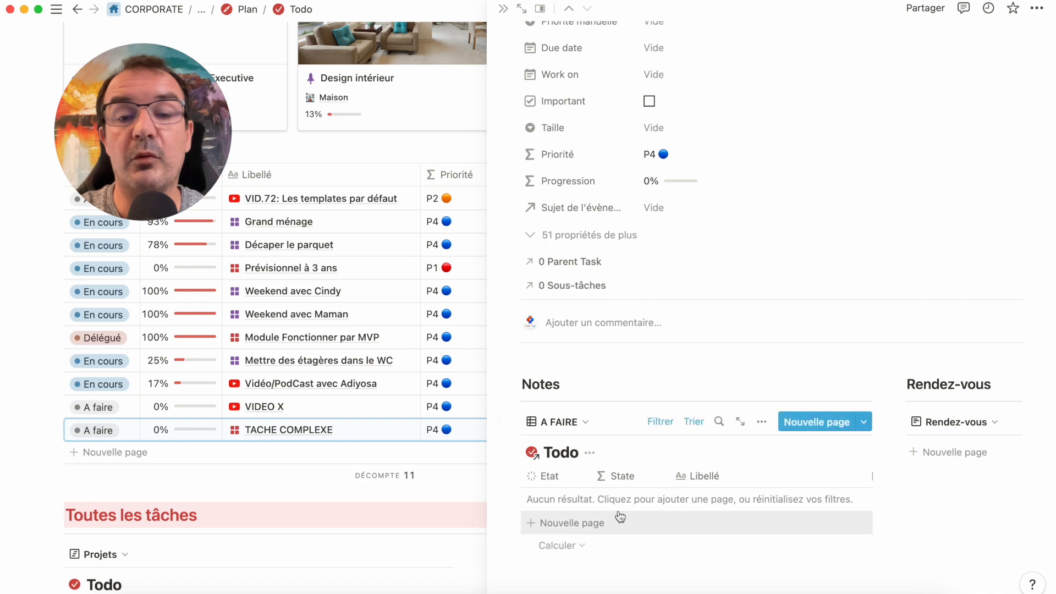
Check which views the Todo database under Notes in the TACHE COMPLEXE page offers, and close the page.
click(556, 422)
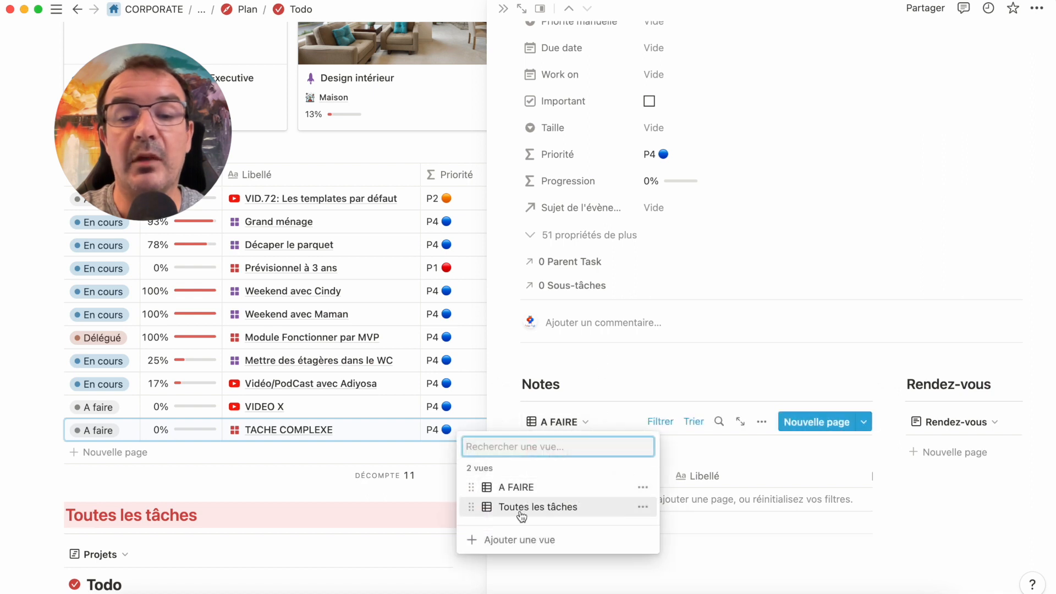
click(703, 371)
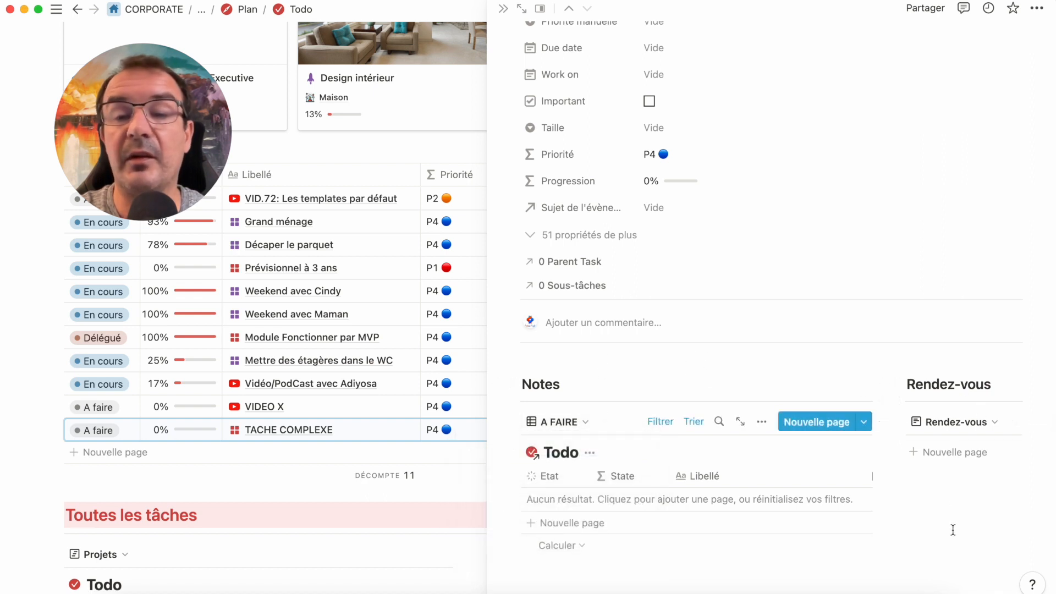
scroll(624, 153, up, 3)
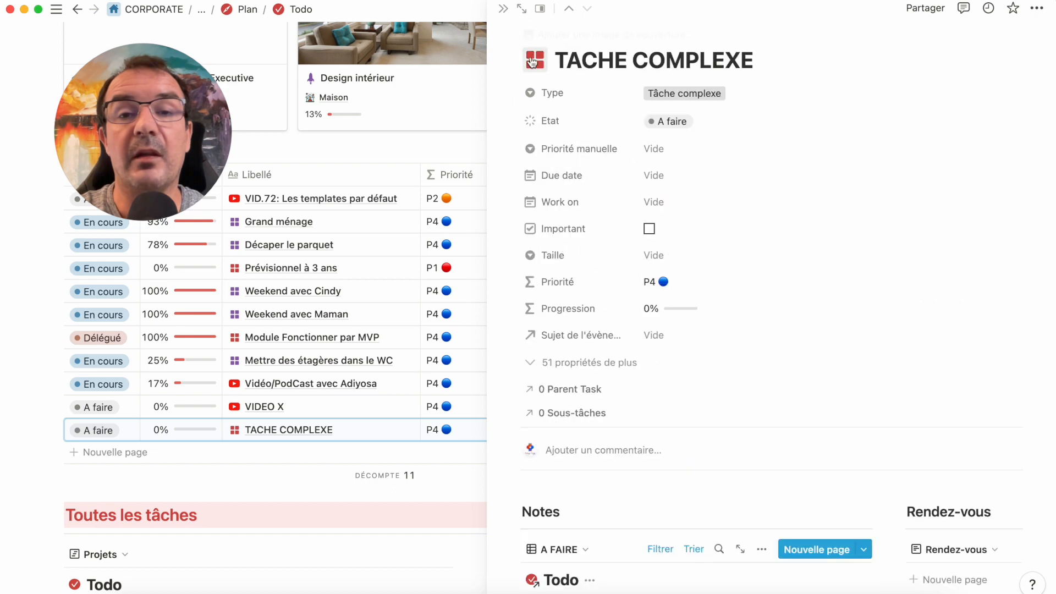
click(502, 8)
Add a task named TEST 2 to the task table under Toutes les tâches, and open its page to examine the templated properties.
scroll(612, 254, down, 7)
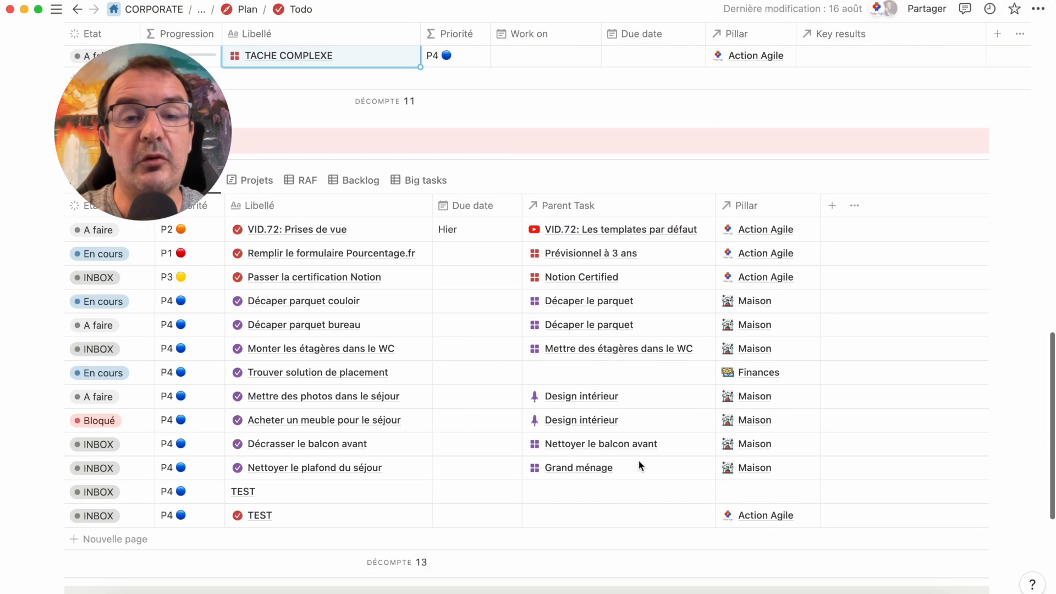
click(132, 539)
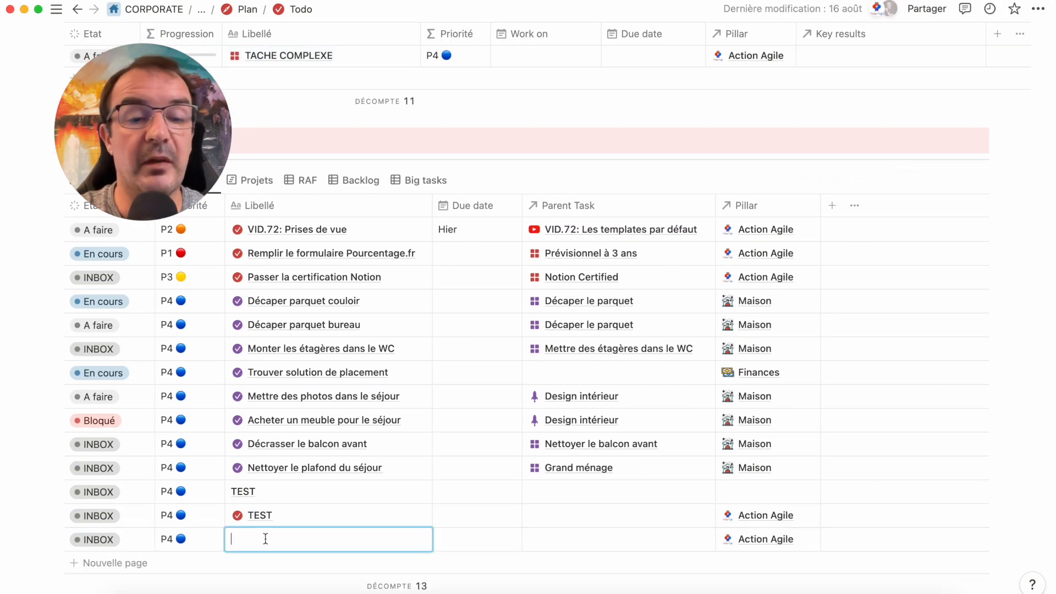
text(TEST 2)
key(Return)
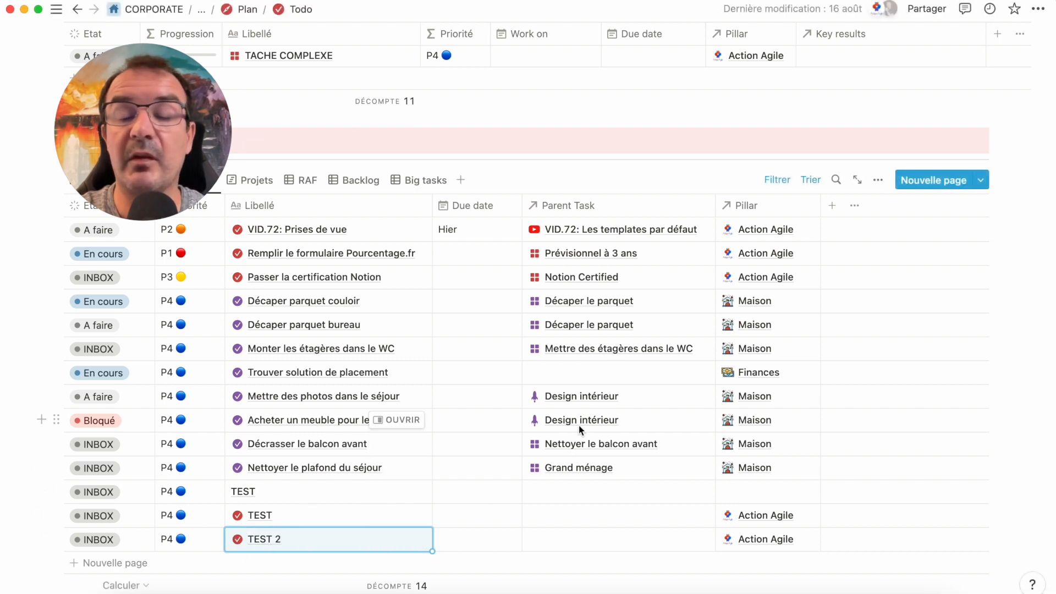
click(390, 544)
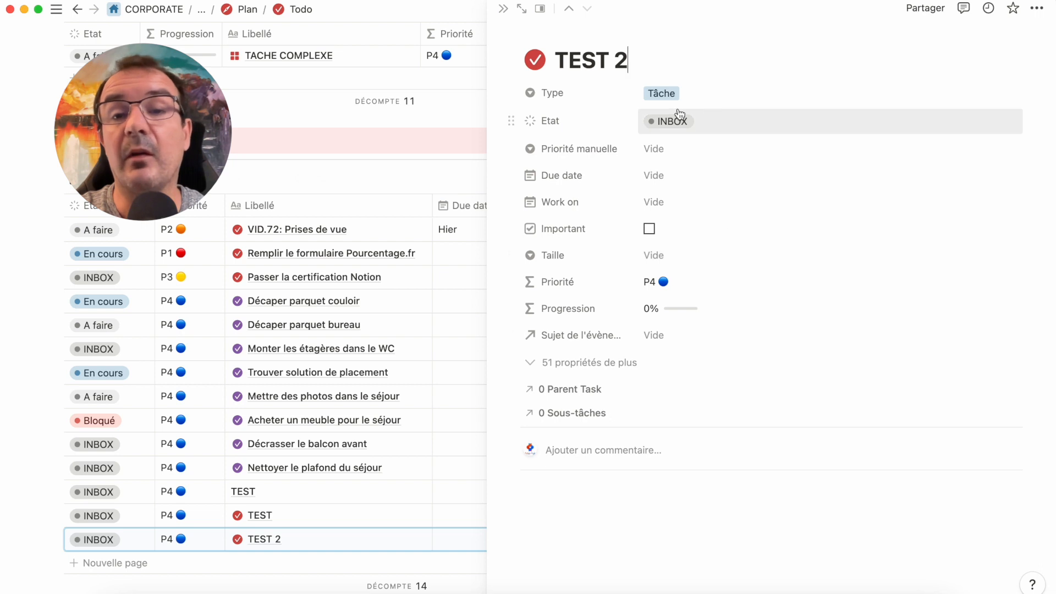